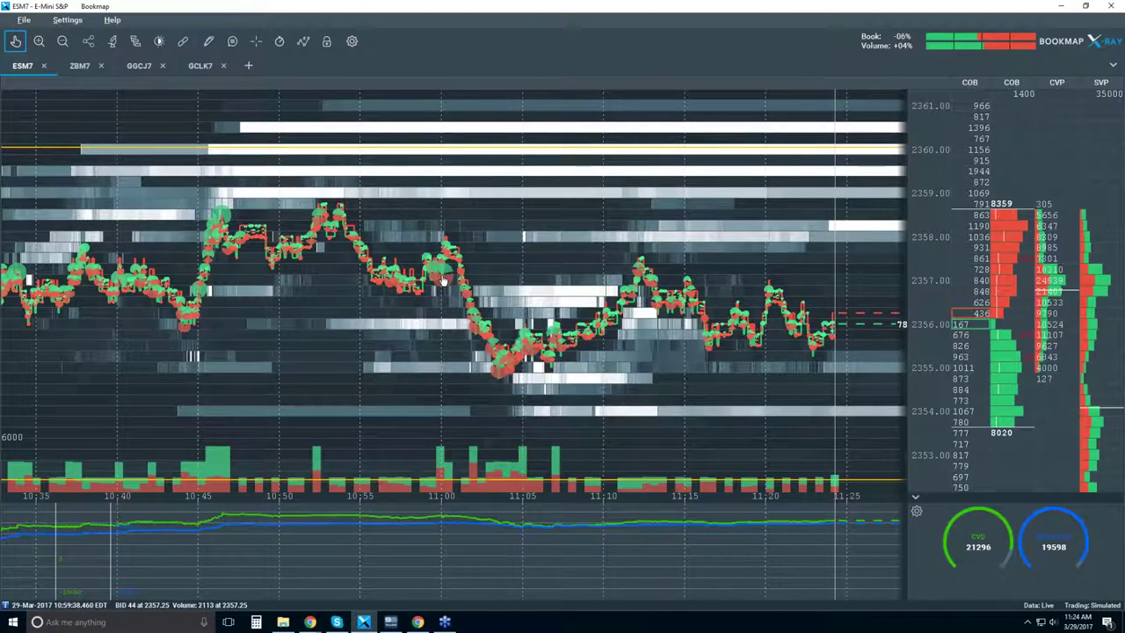
Step: Examine the large volume dot around 11:00:03 near price 2357.00 on the ESM7 chart at second-level detail
scroll(444, 280, up, 5)
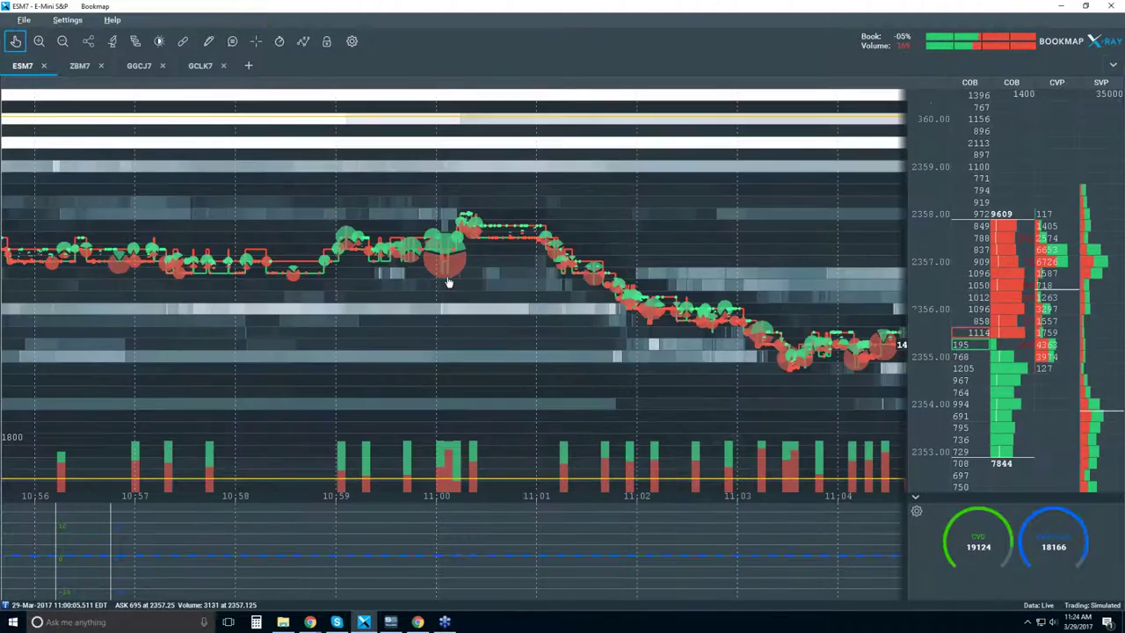
scroll(449, 282, up, 4)
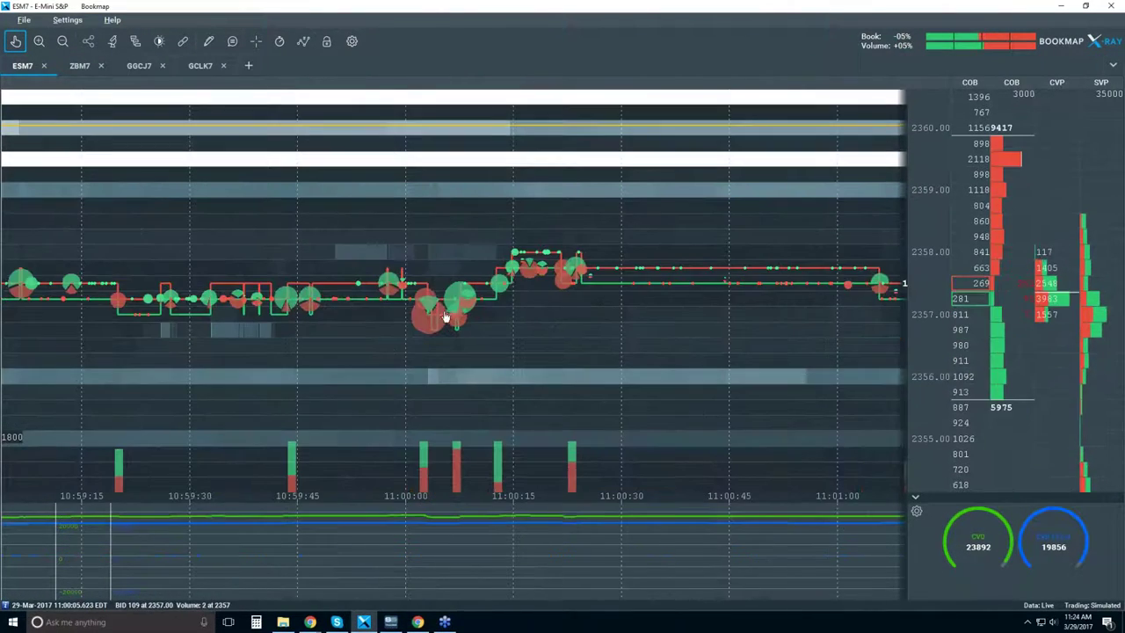
scroll(436, 317, up, 2)
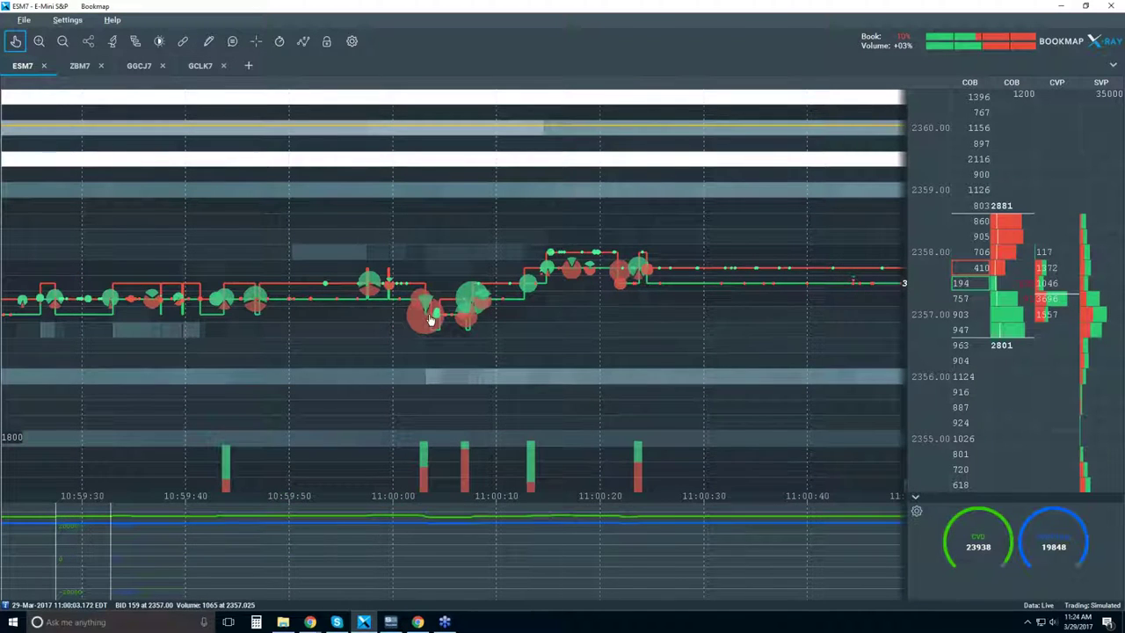
scroll(436, 318, up, 3)
scroll(431, 320, up, 4)
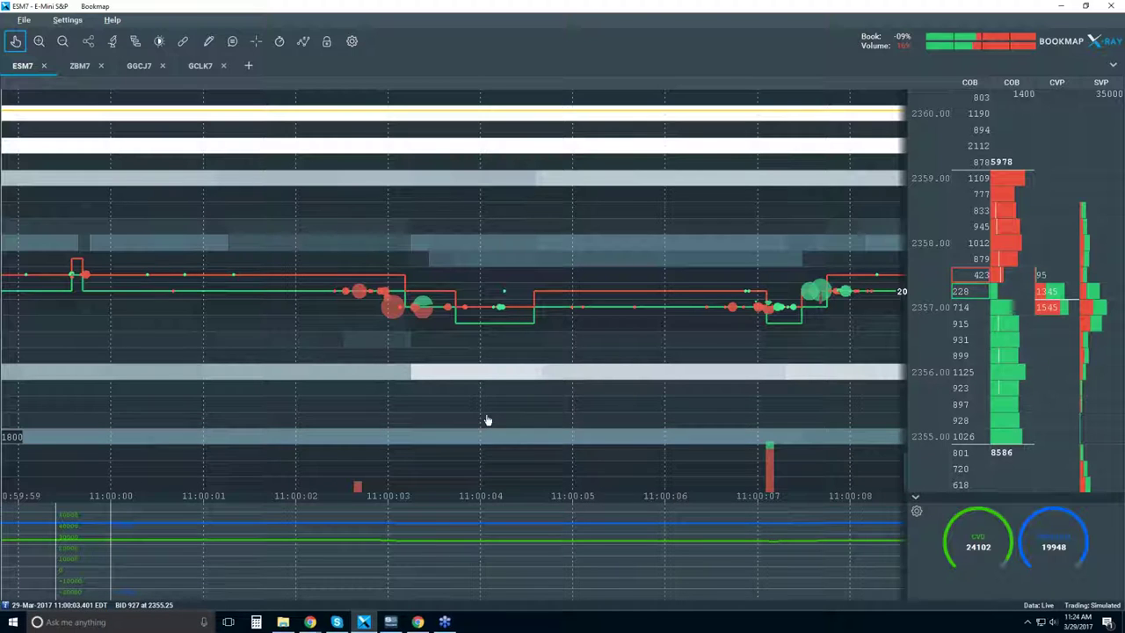
scroll(523, 347, down, 2)
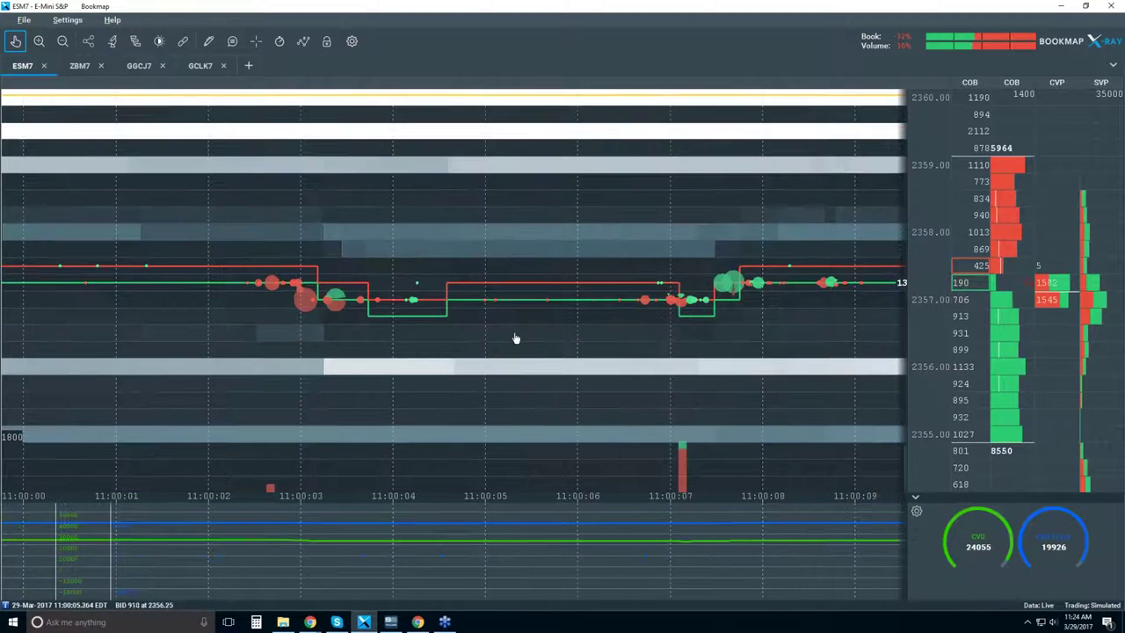
scroll(515, 341, down, 3)
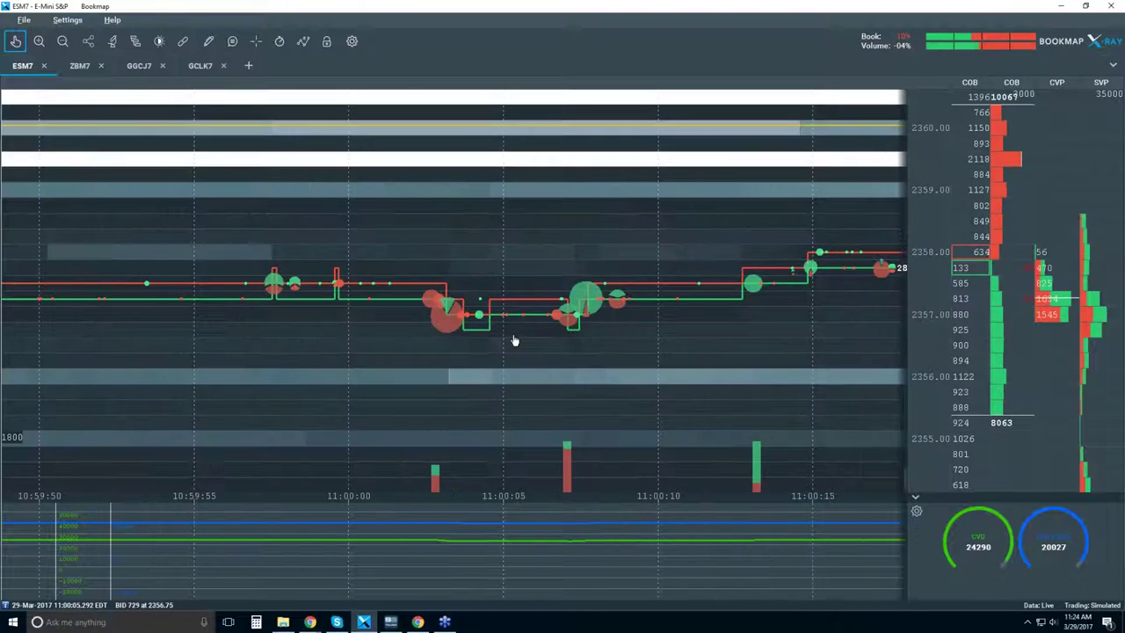
scroll(484, 341, up, 4)
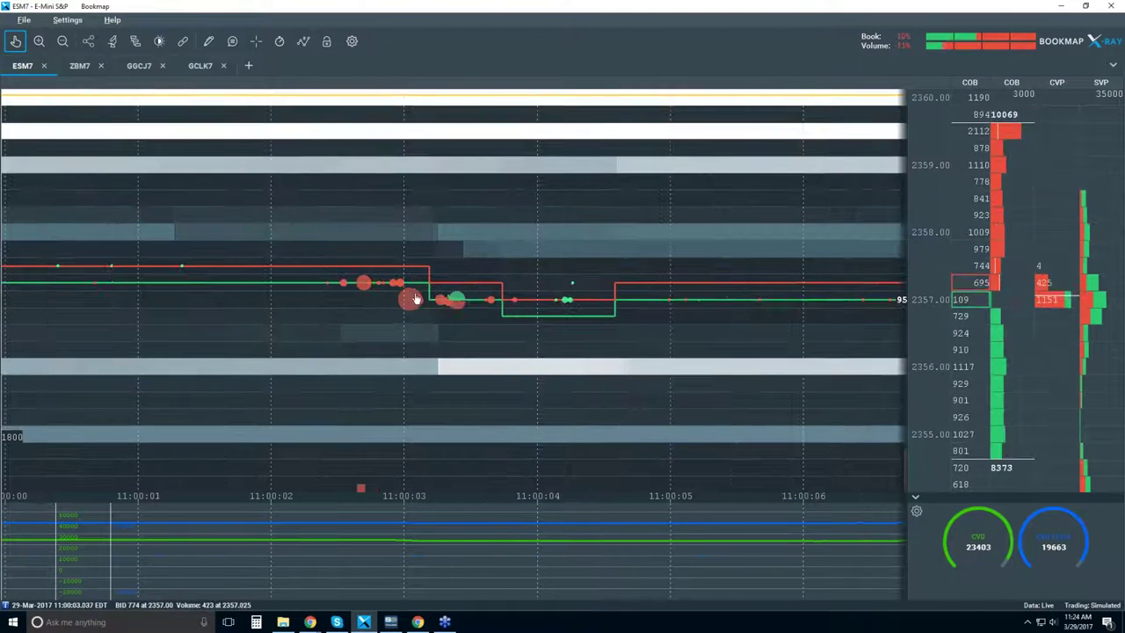
Step: Inspect the individual trades inside the 11:00:03.409 cluster at 2357.00 down to microsecond resolution
scroll(458, 305, up, 8)
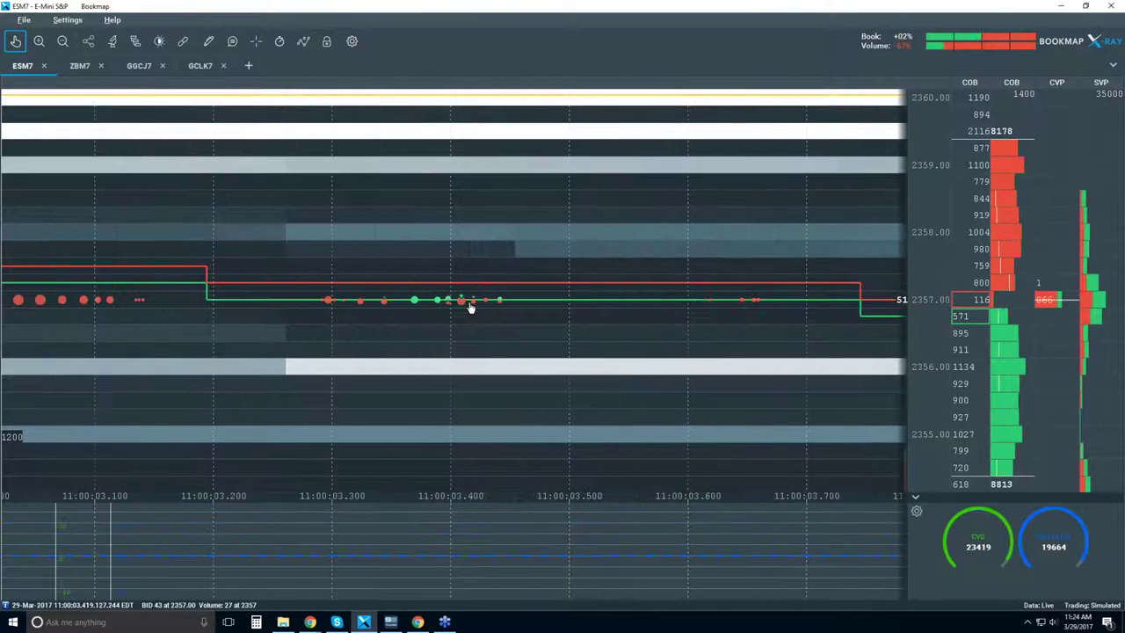
scroll(458, 308, up, 10)
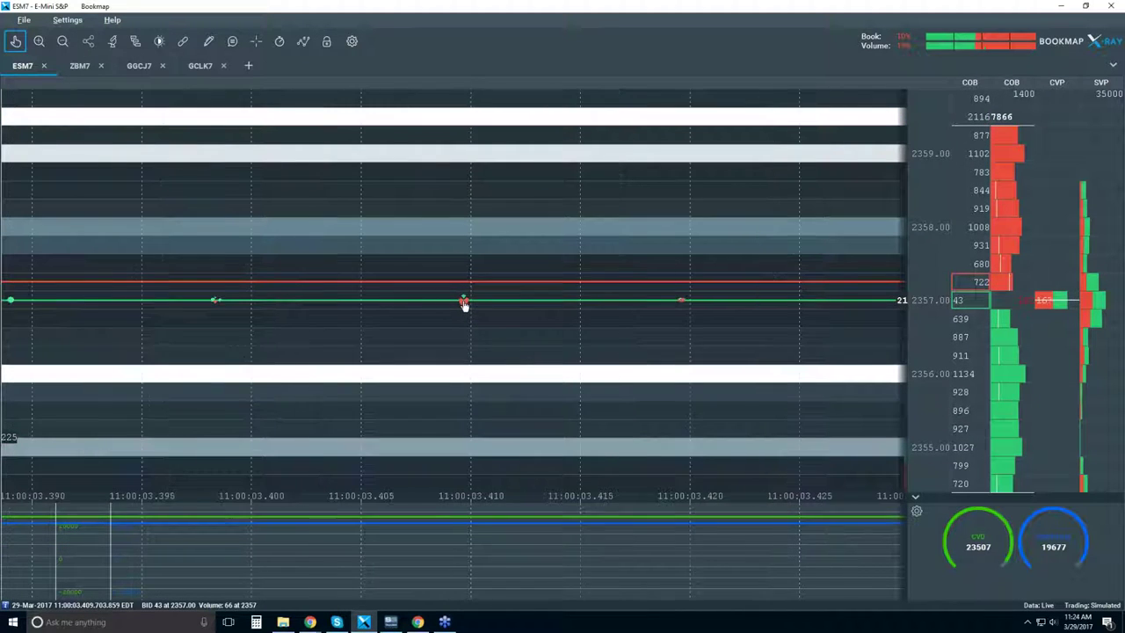
scroll(469, 304, up, 8)
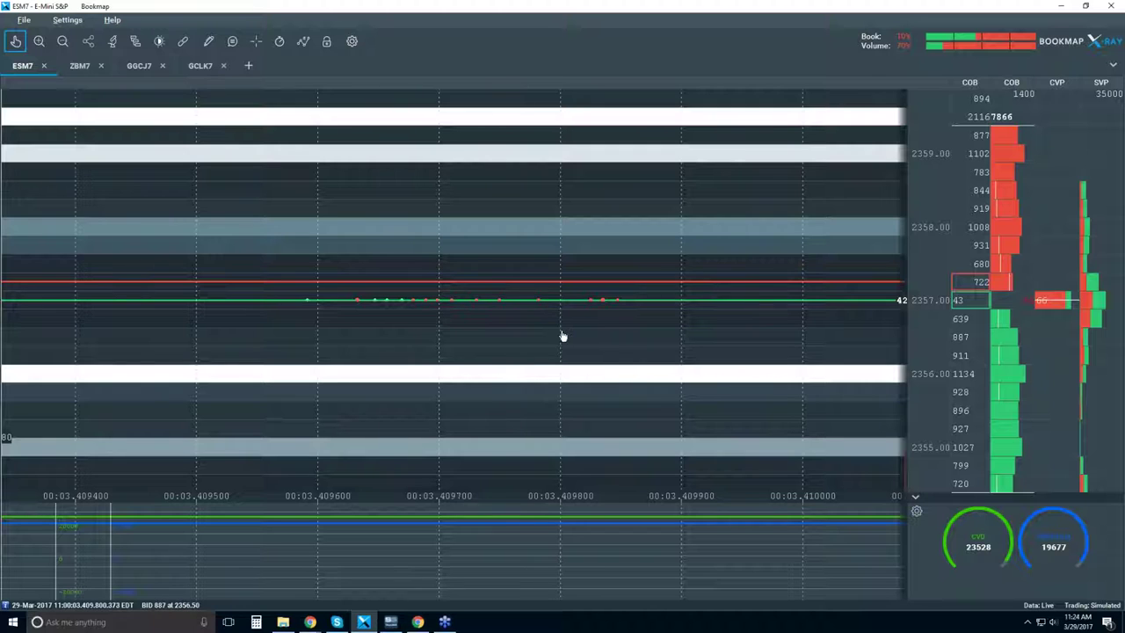
scroll(562, 337, down, 2)
scroll(526, 306, up, 4)
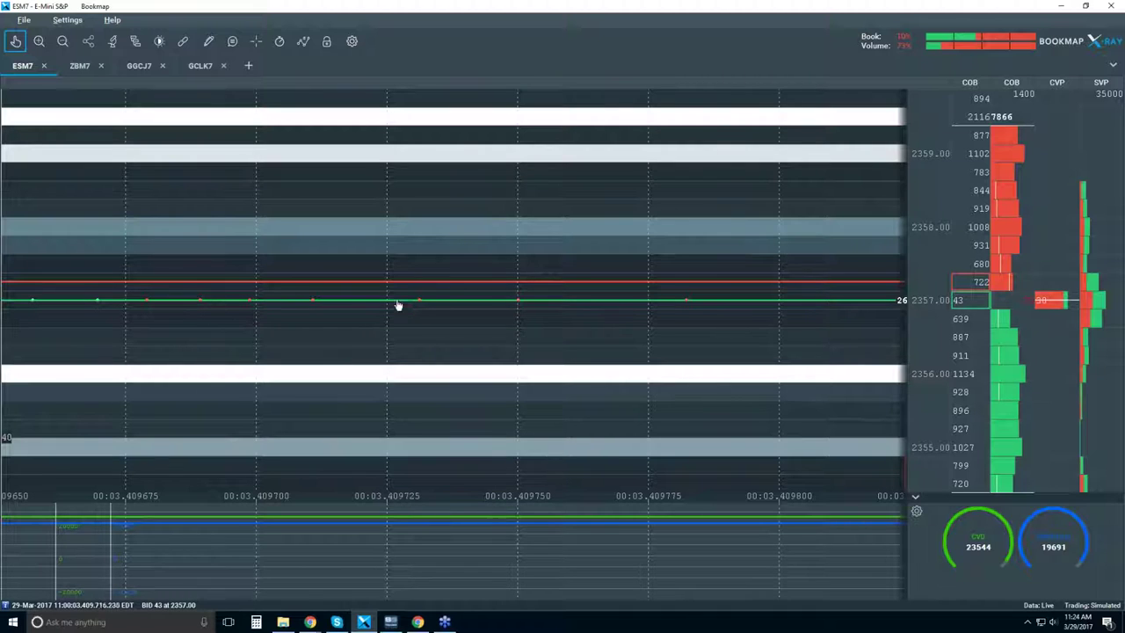
scroll(408, 309, up, 6)
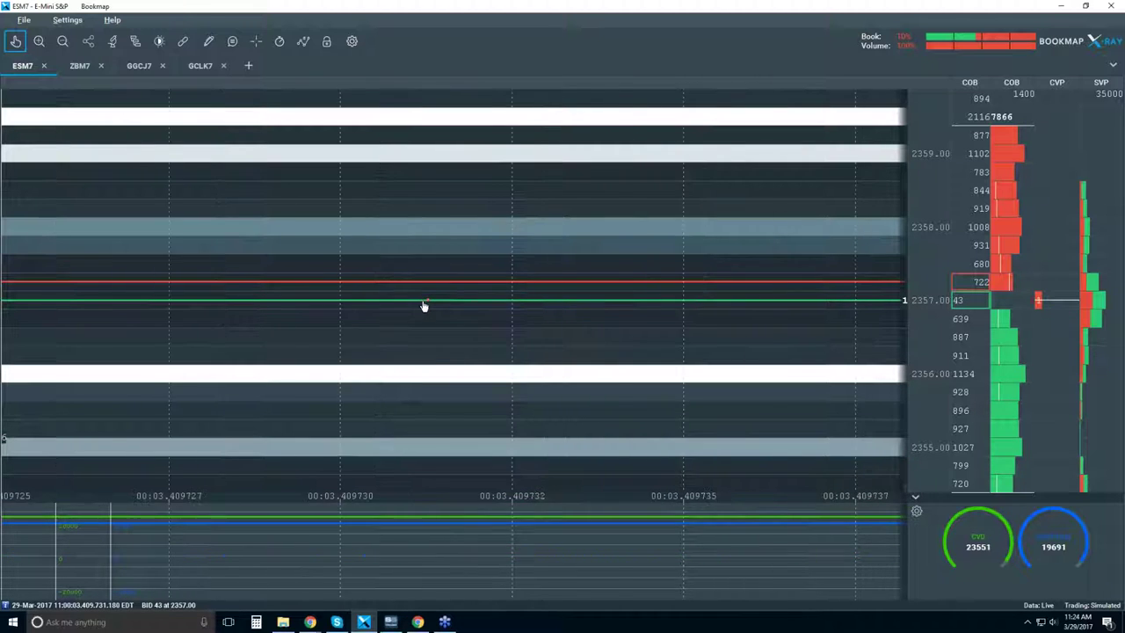
scroll(562, 308, up, 2)
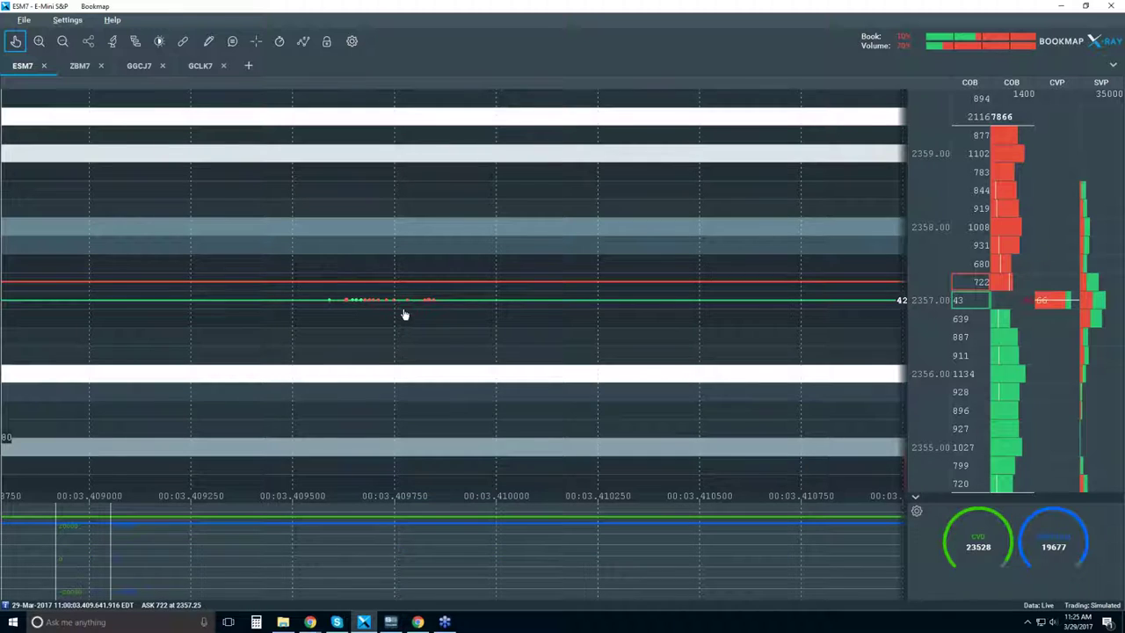
Step: Review how the 11:00:03 trades cluster at wider time scales, ending with the ESM7 session from 10:30 to the present
scroll(413, 315, down, 3)
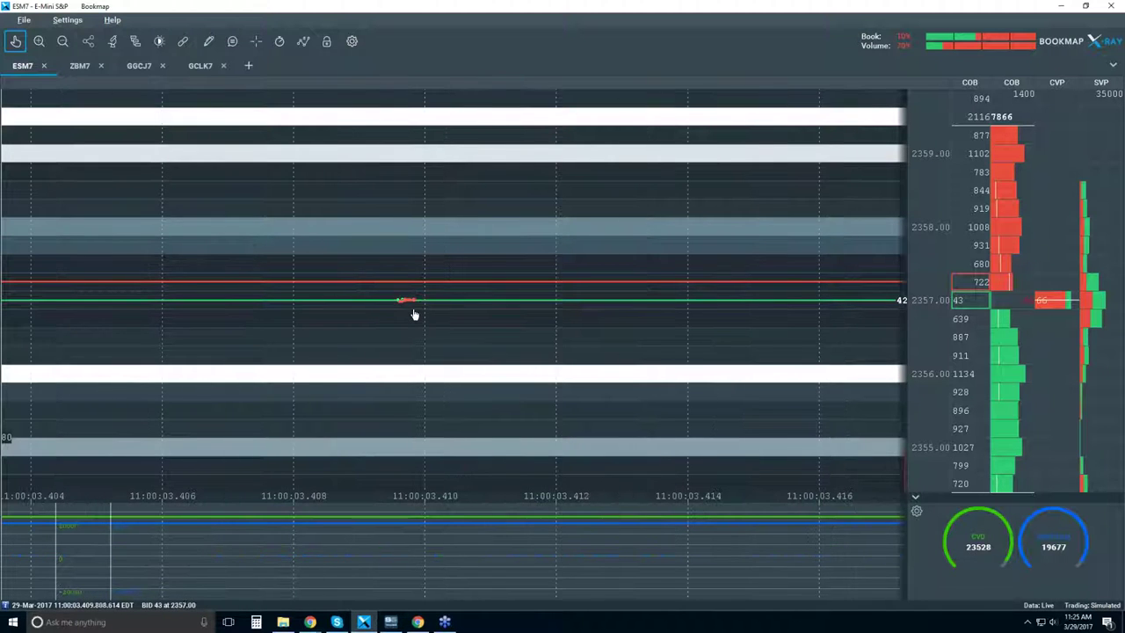
scroll(413, 314, down, 2)
scroll(413, 311, down, 2)
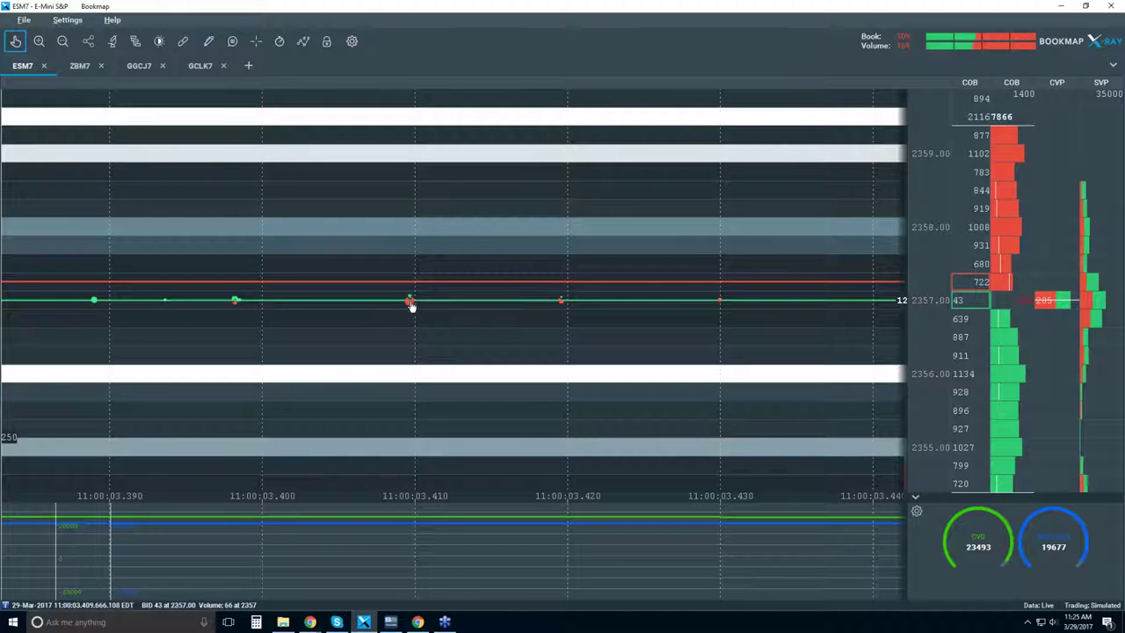
scroll(439, 341, down, 5)
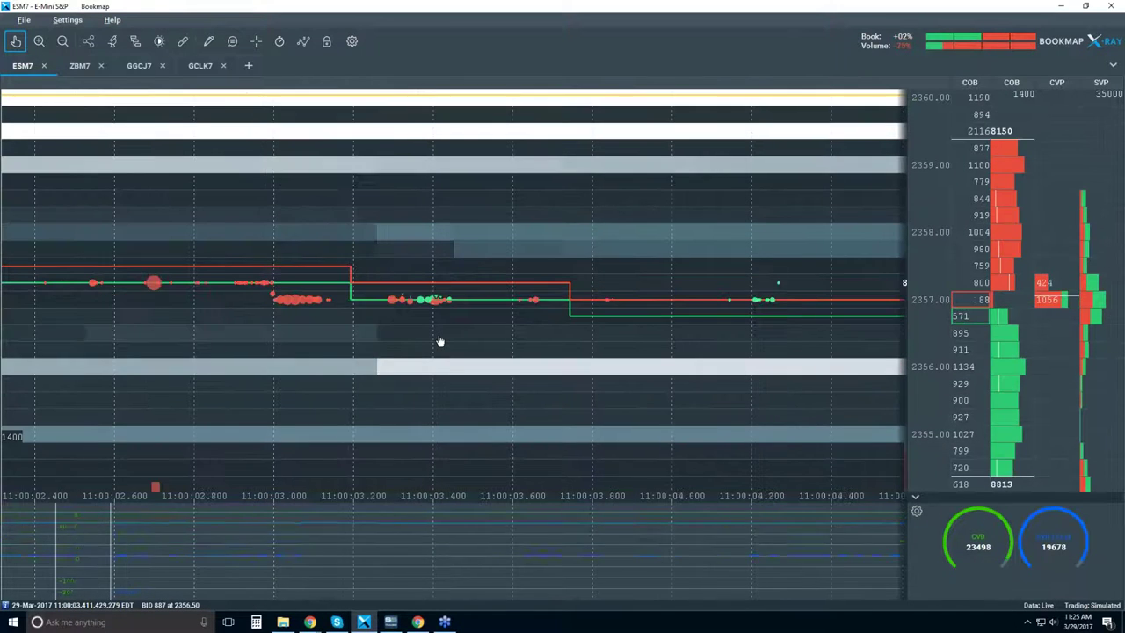
scroll(439, 341, down, 5)
scroll(439, 339, down, 5)
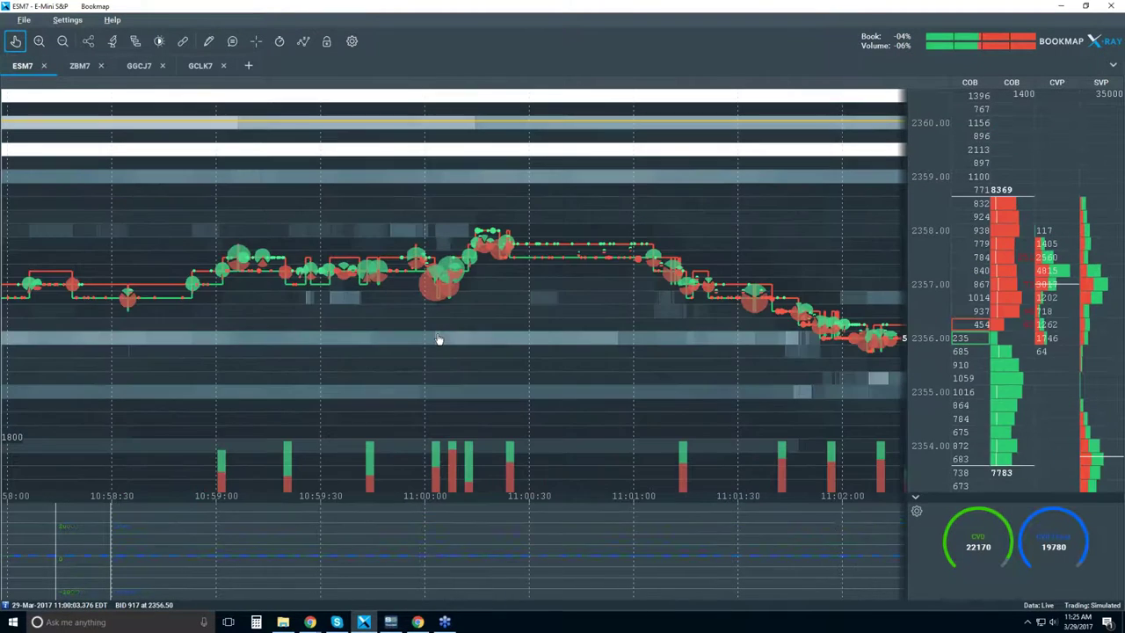
scroll(438, 339, down, 5)
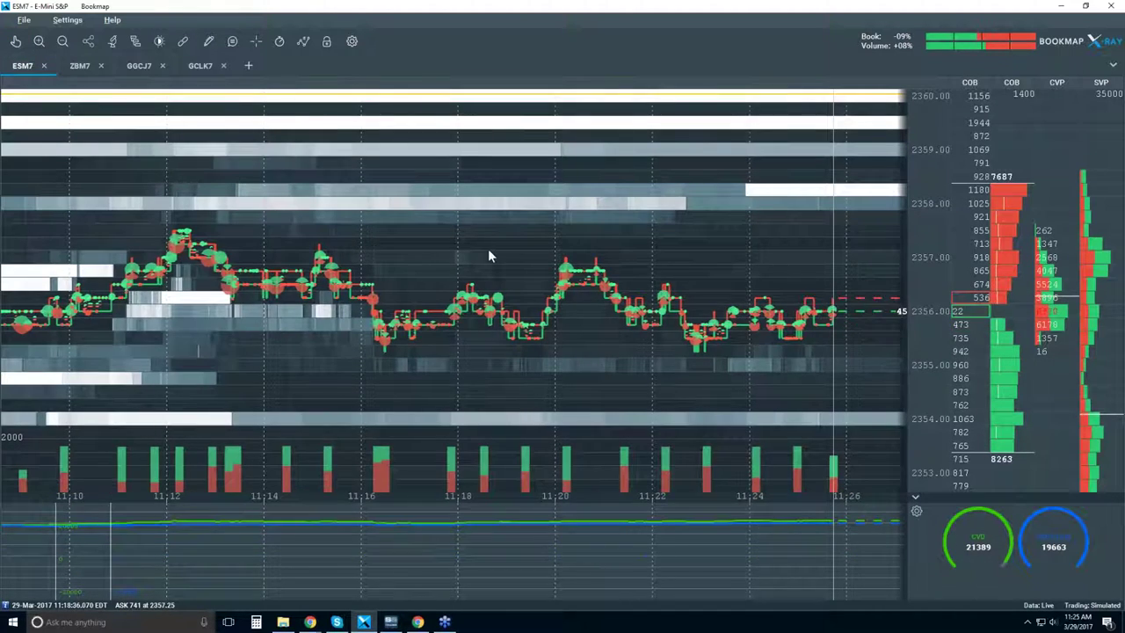
scroll(489, 254, down, 3)
scroll(489, 248, down, 3)
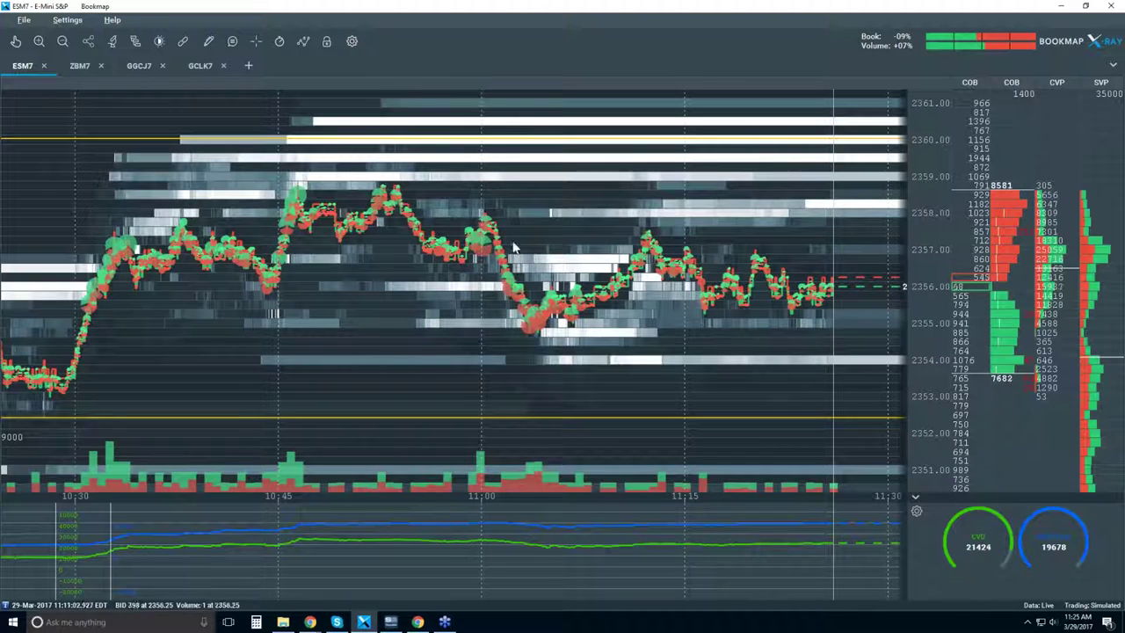
Step: Open the Volume Dots study configuration for ESM7 and move the dialog away from the recent price action
click(111, 44)
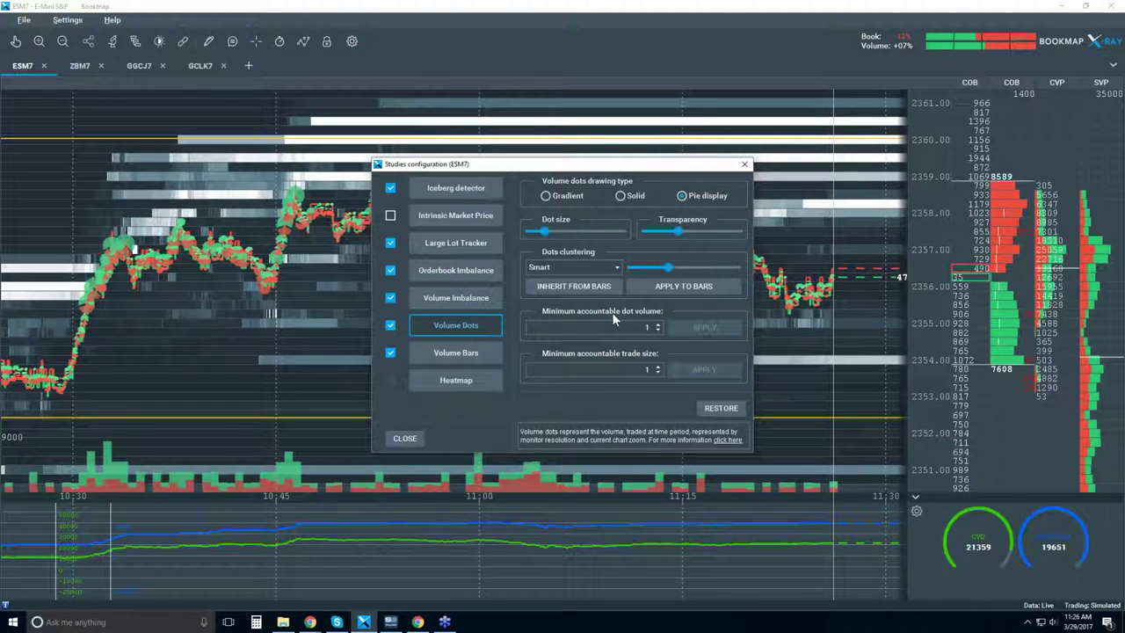
drag(631, 167, 361, 235)
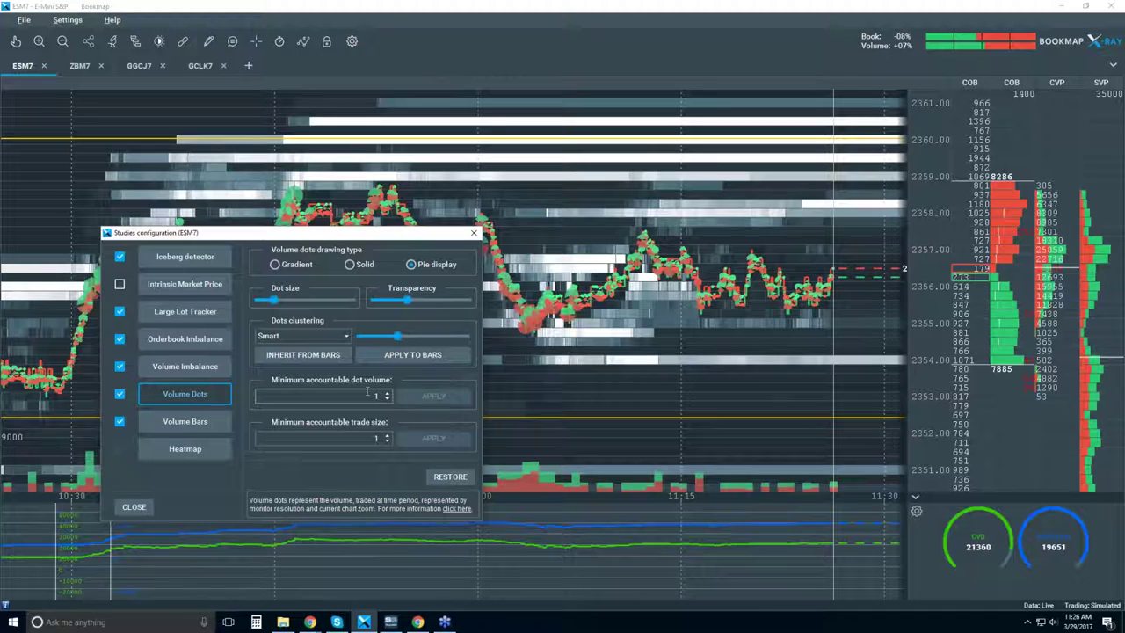
drag(416, 242, 411, 268)
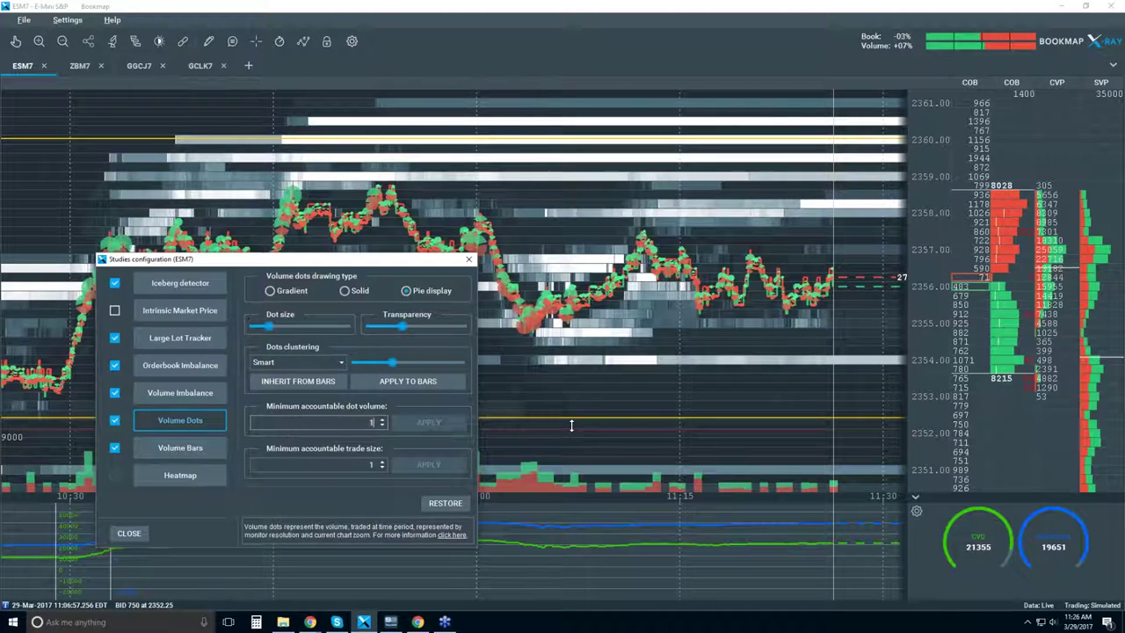
Step: Set the minimum accountable dot volume to 500 and apply it to the chart
key(BackSpace)
text(50)
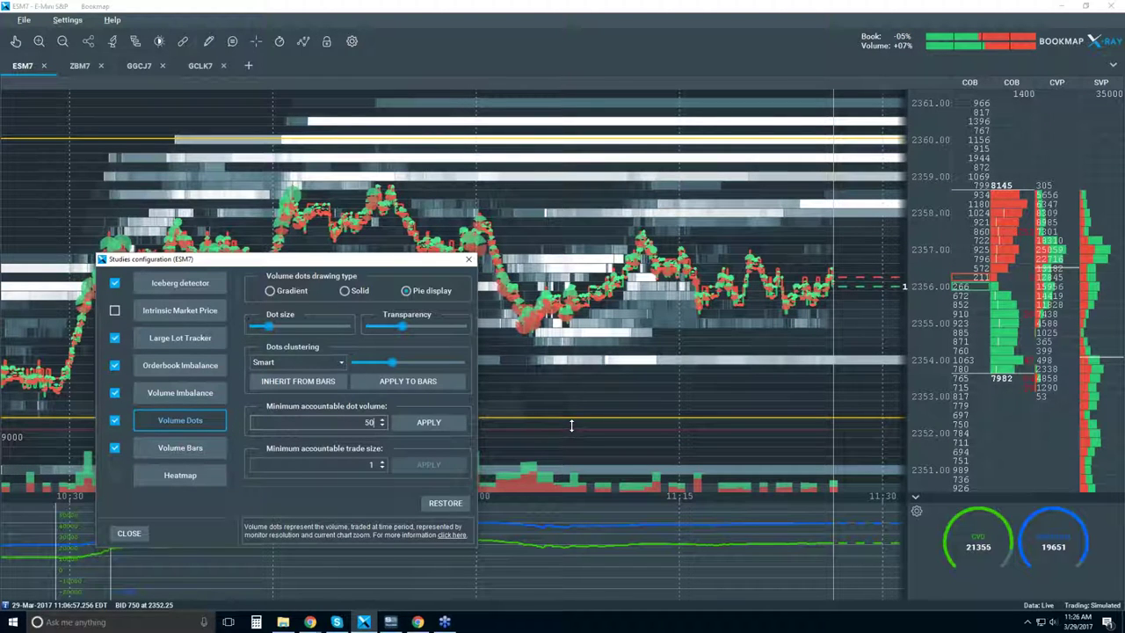
text(0)
click(440, 422)
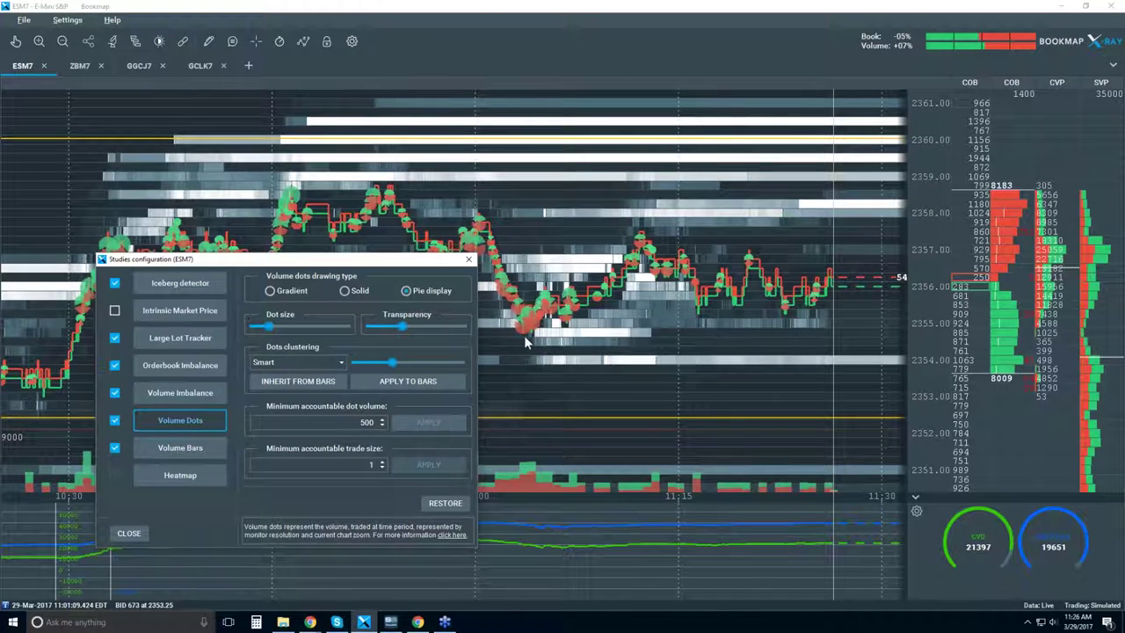
Step: Reset the minimum accountable dot volume to 1
click(375, 423)
key(BackSpace)
key(BackSpace)
key(BackSpace)
text(1)
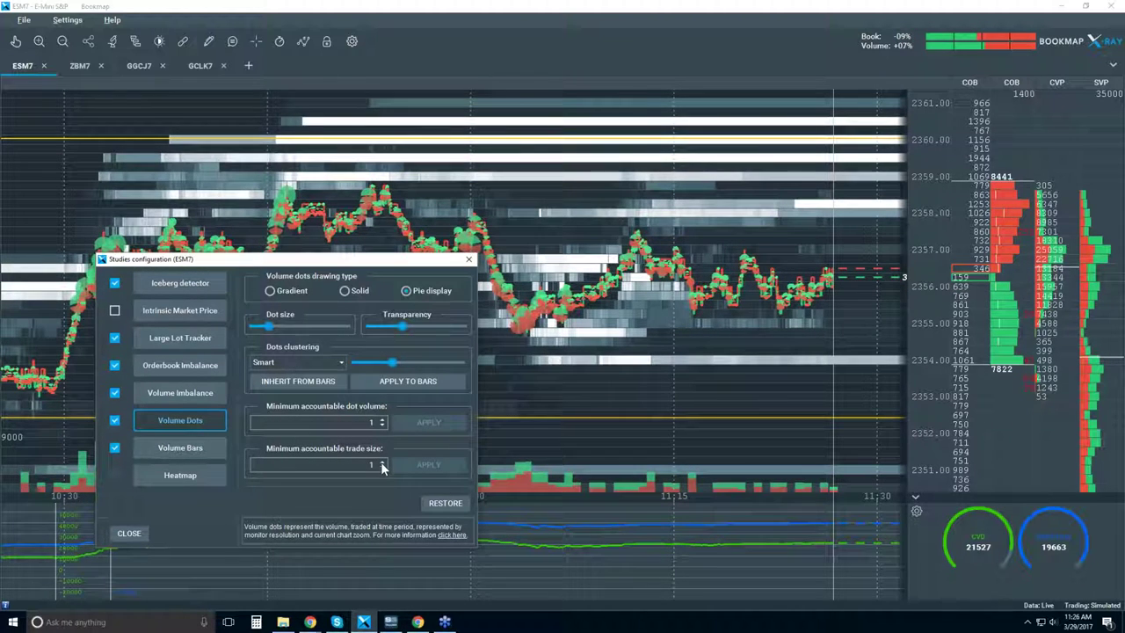
Step: Set the minimum accountable trade size to 100 and apply it
click(371, 464)
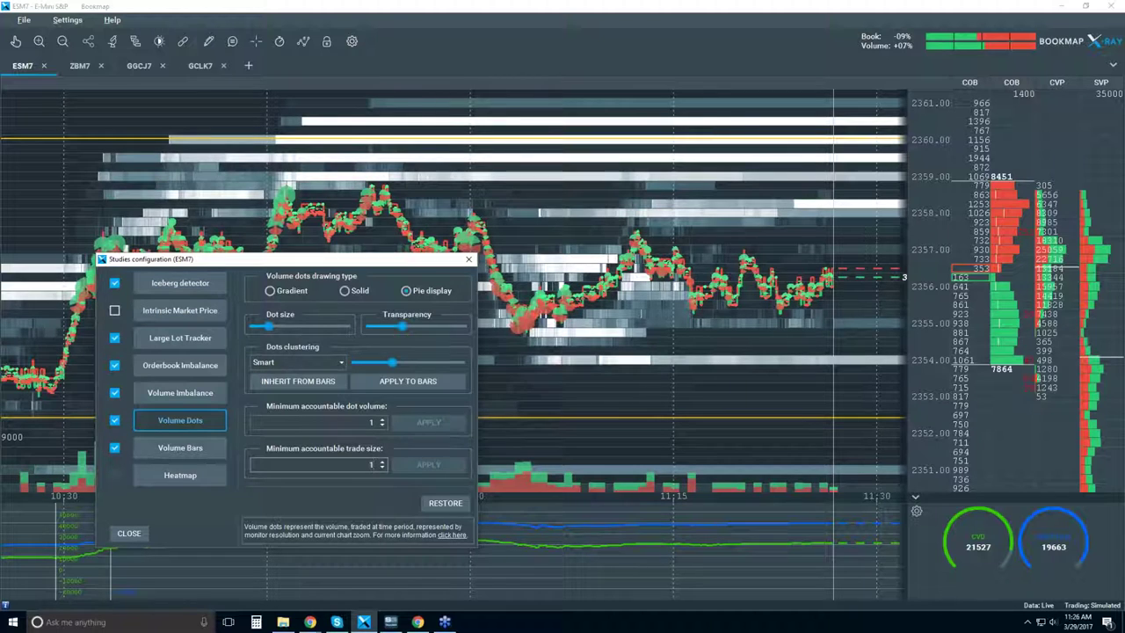
text(00)
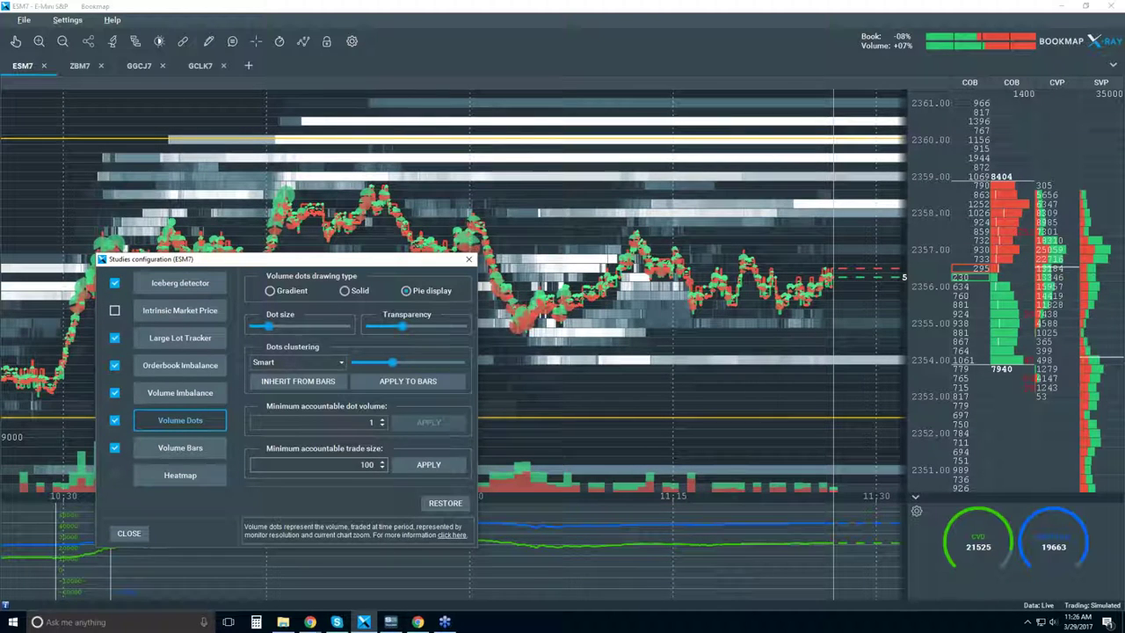
click(419, 462)
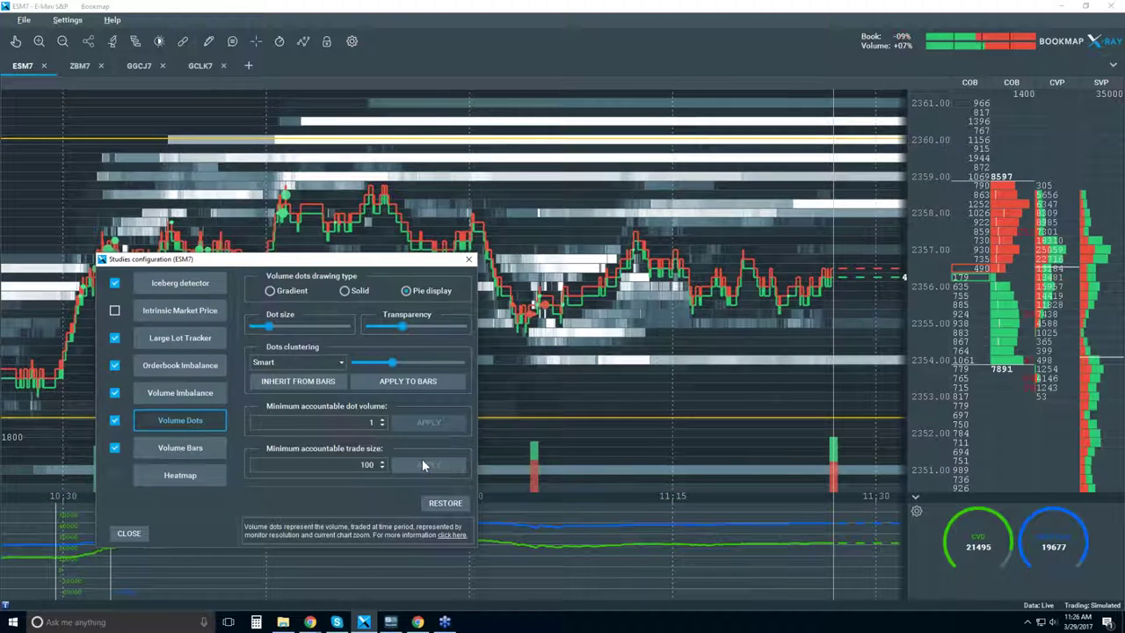
Step: Move the dialog below the price action, apply a minimum accountable trade size of 50, and close the study configuration
click(370, 469)
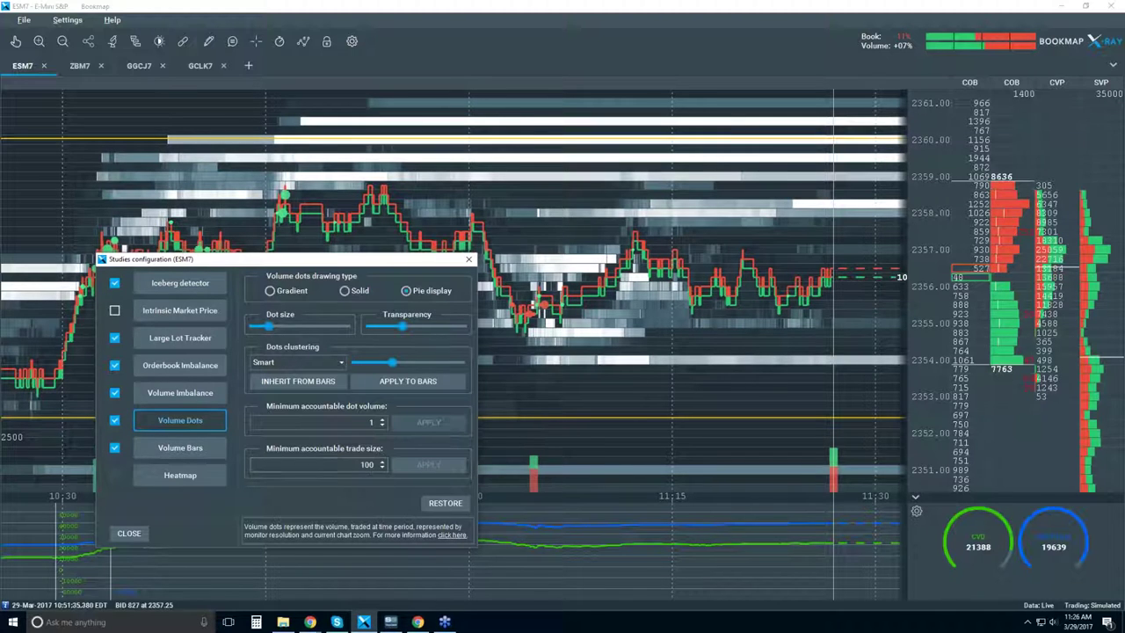
drag(343, 264, 457, 368)
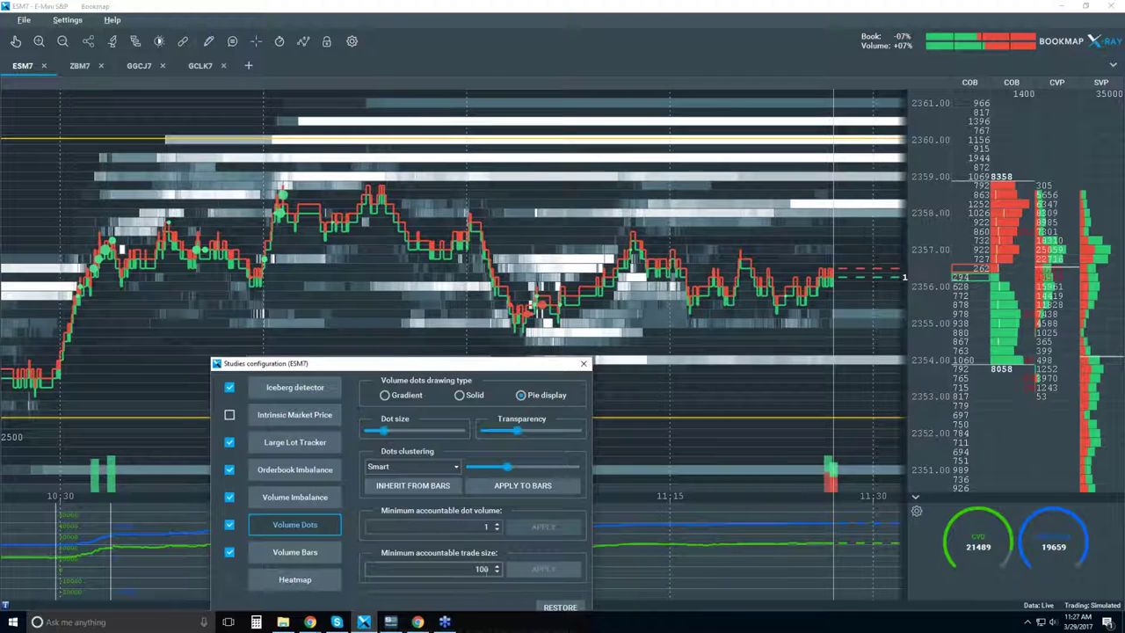
click(488, 570)
key(BackSpace)
key(BackSpace)
key(BackSpace)
text(500)
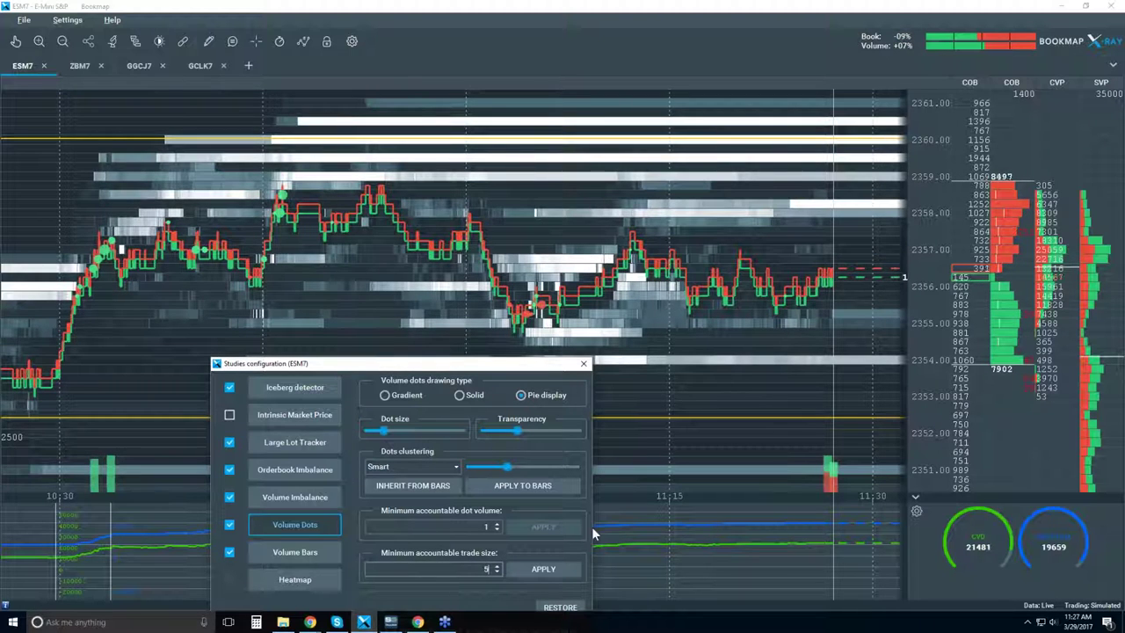
key(BackSpace)
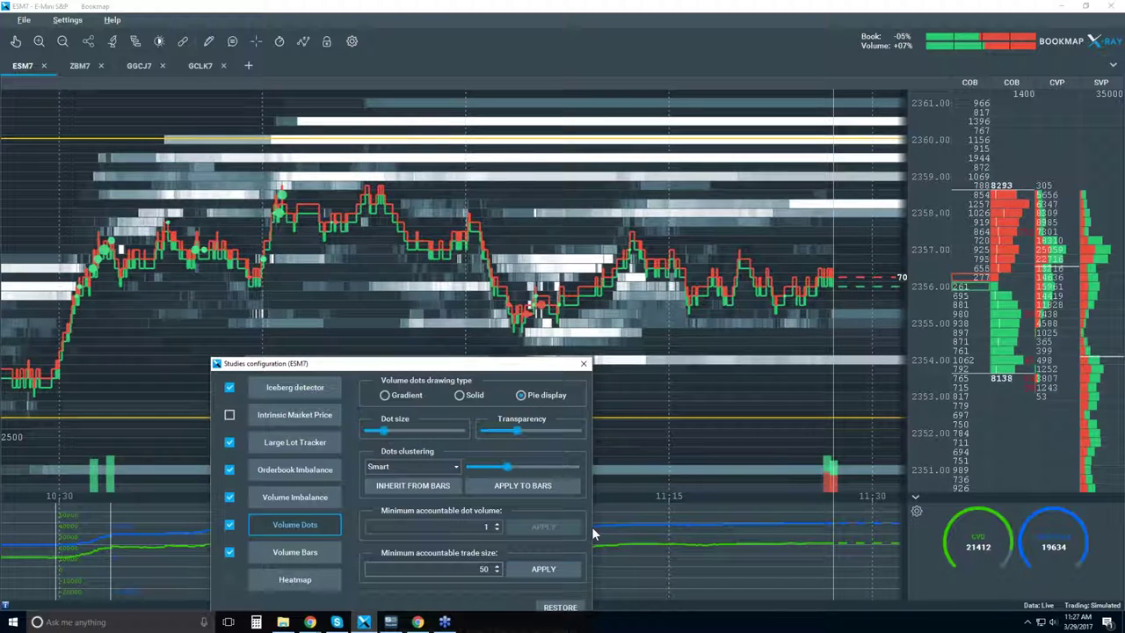
key(Return)
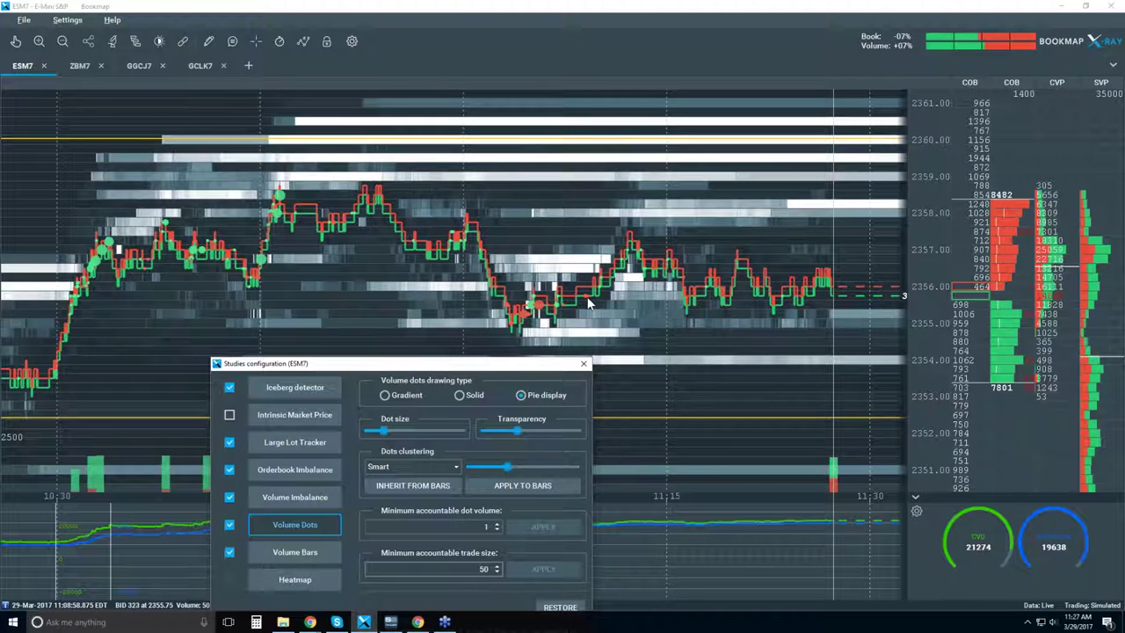
click(583, 363)
Step: Examine the large red volume dot near 11:05:35 down to the millisecond scale to separate its individual trades
scroll(569, 317, up, 2)
scroll(568, 316, up, 2)
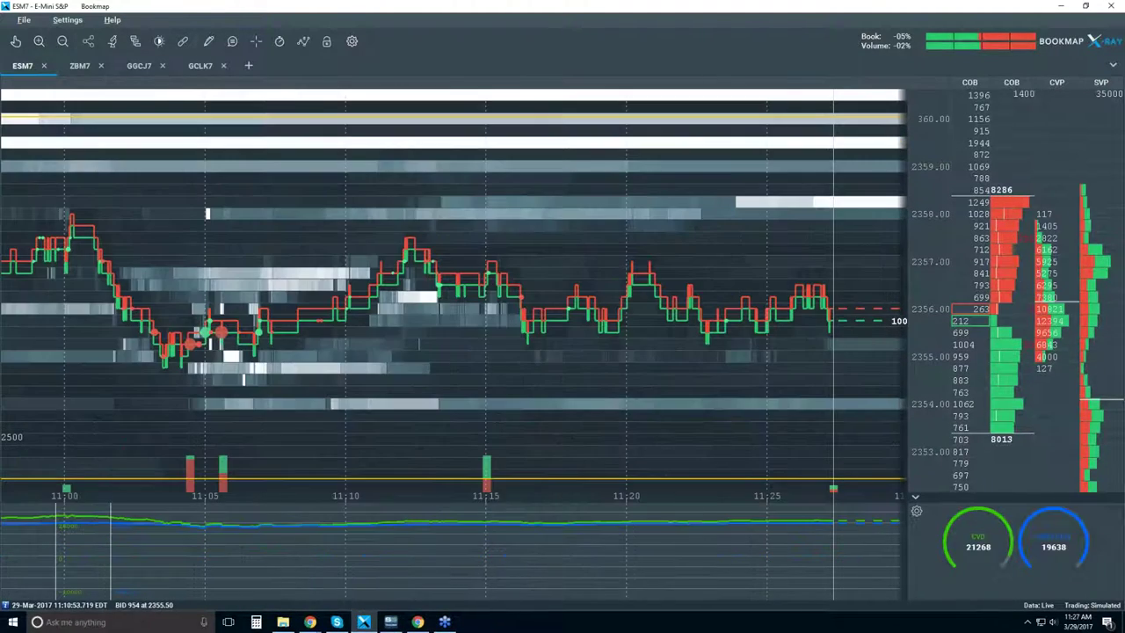
click(15, 40)
scroll(209, 326, up, 3)
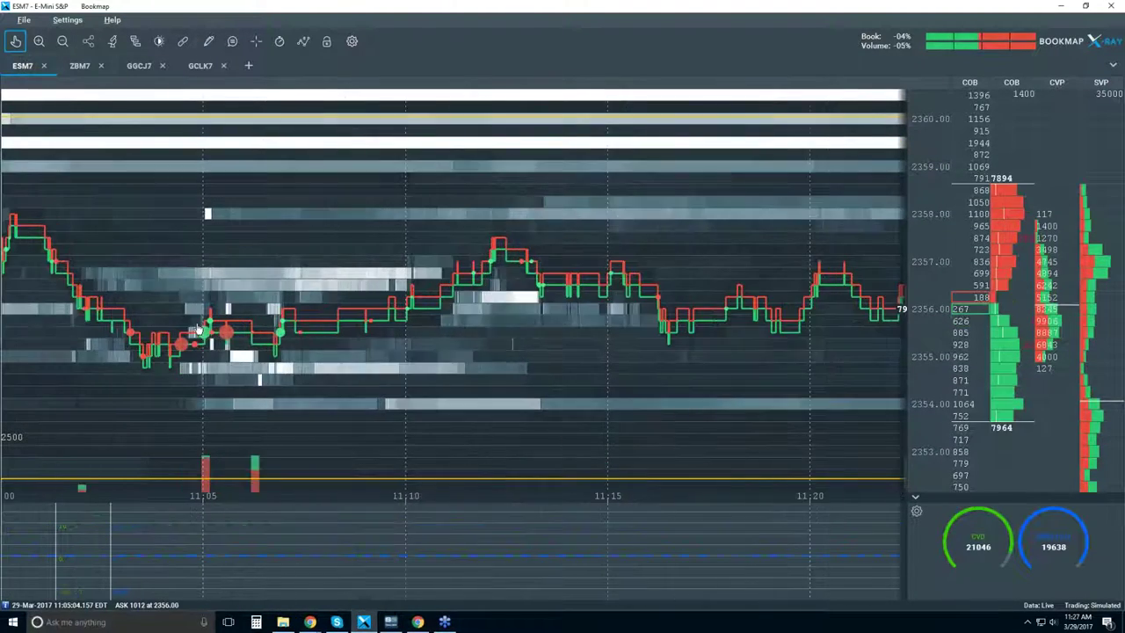
scroll(208, 325, up, 10)
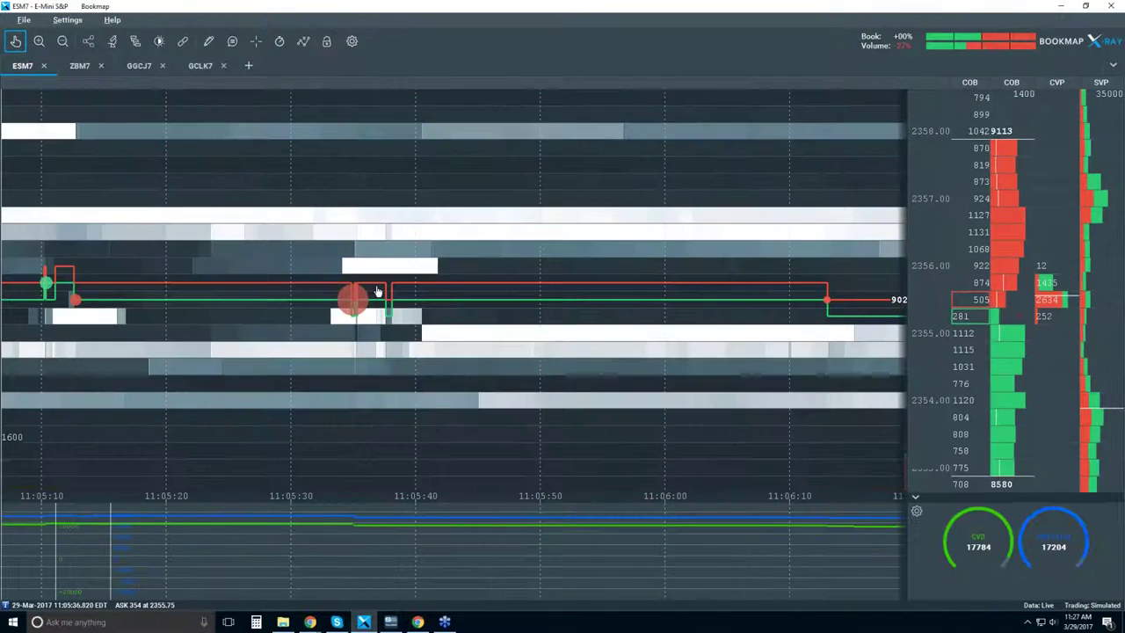
scroll(356, 297, up, 5)
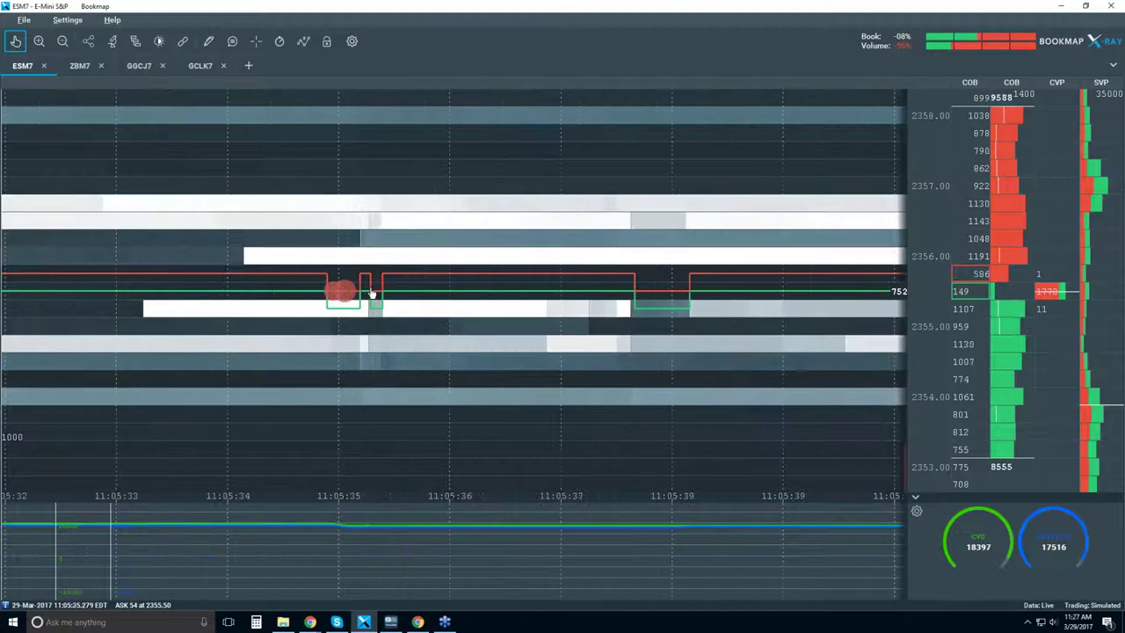
scroll(360, 296, up, 4)
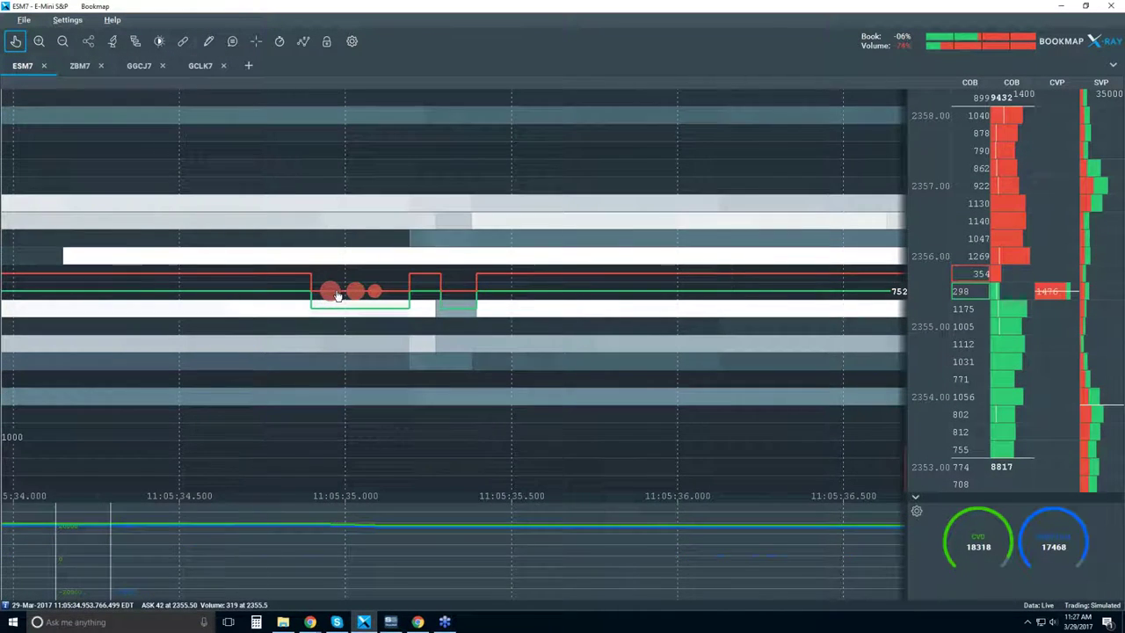
scroll(338, 295, up, 4)
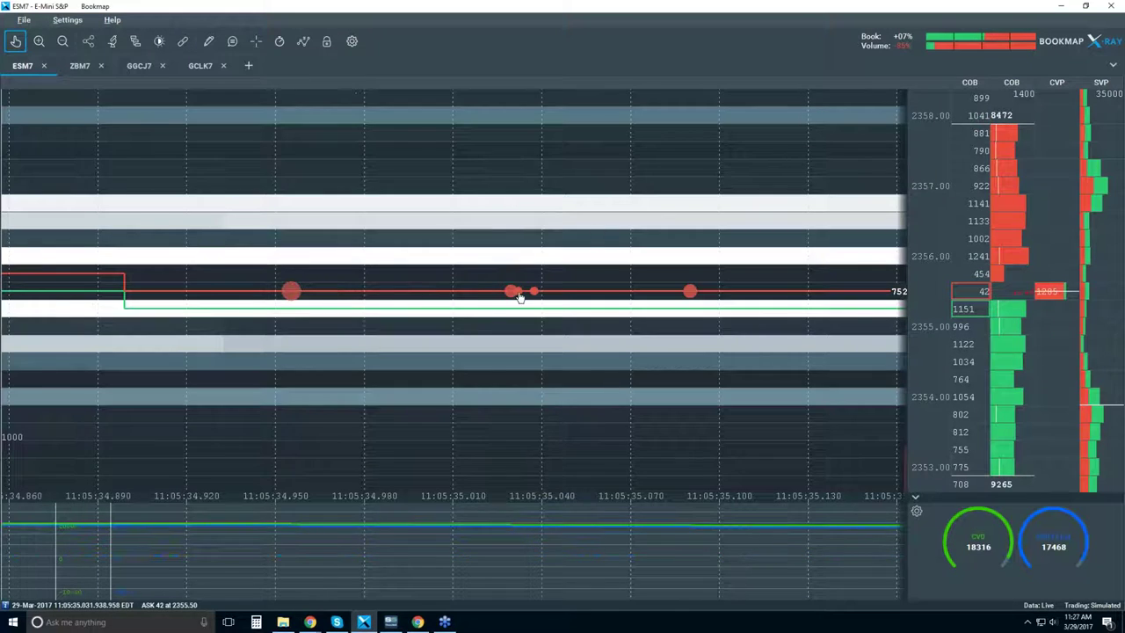
scroll(517, 295, up, 3)
scroll(517, 294, up, 3)
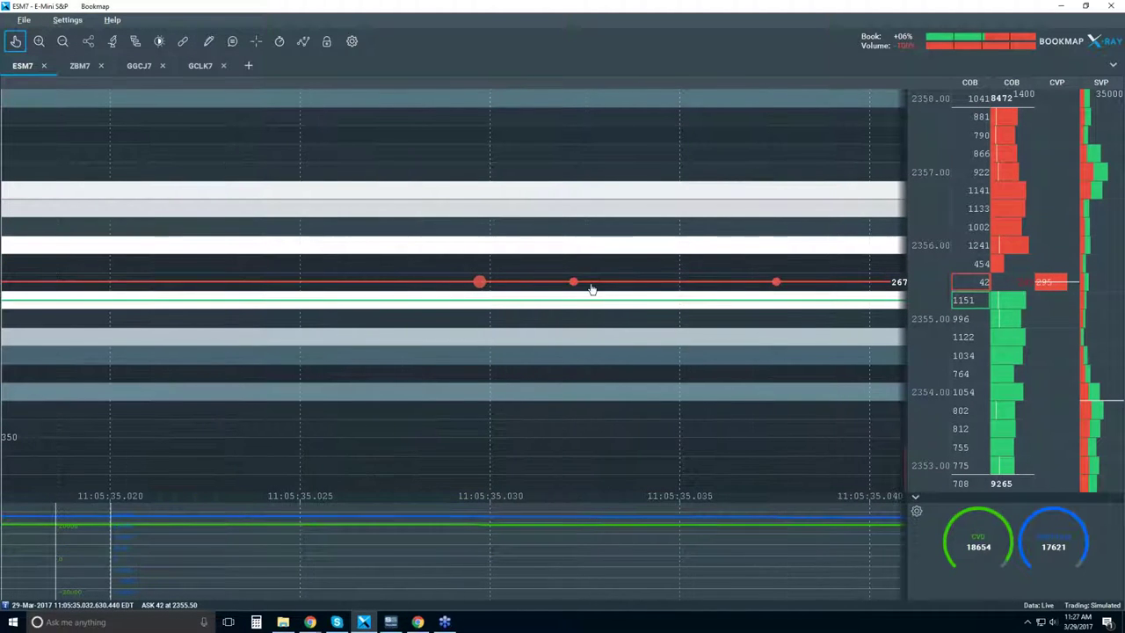
Step: Show data tooltips on the chart and inspect the largest dot just before 11:05:35.030
drag(590, 292, 523, 293)
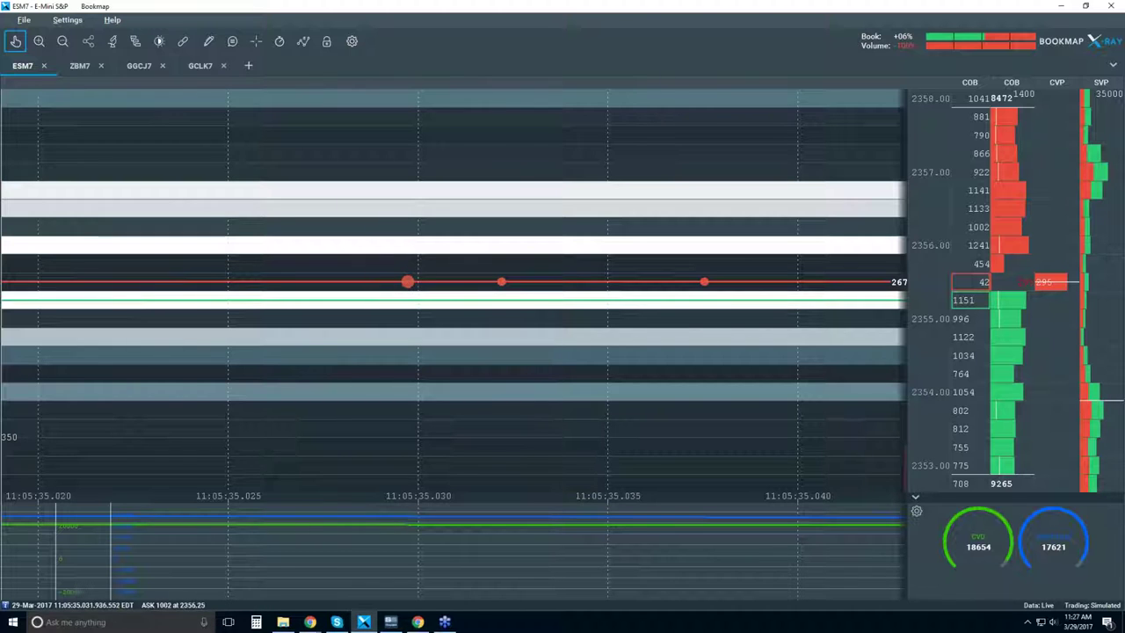
drag(490, 229, 452, 228)
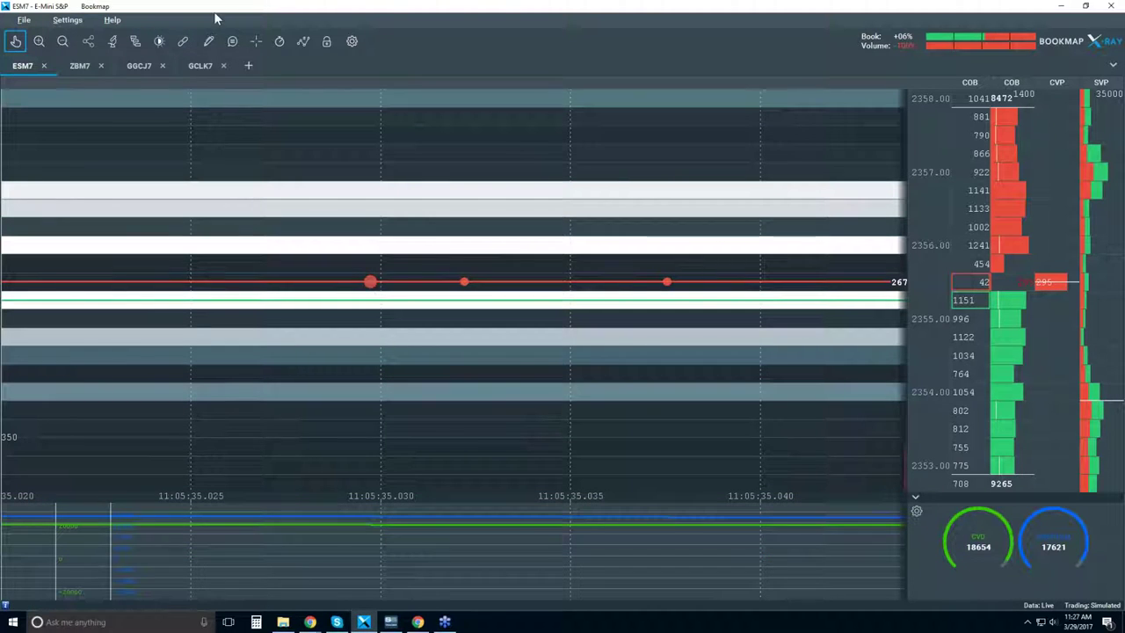
mouse_move(370, 284)
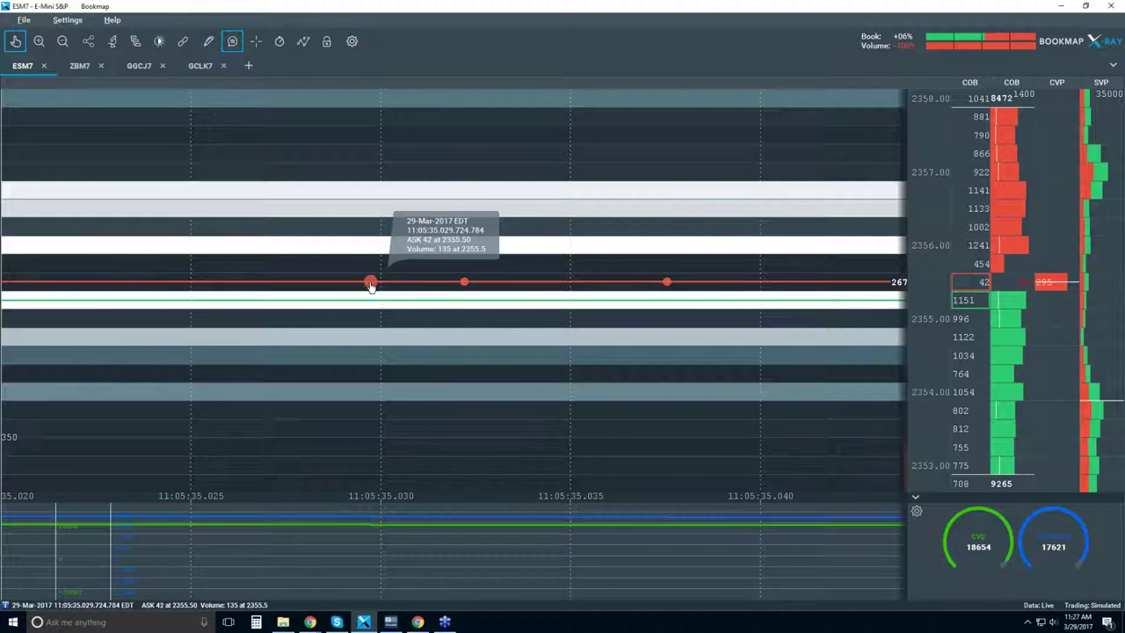
scroll(371, 285, up, 5)
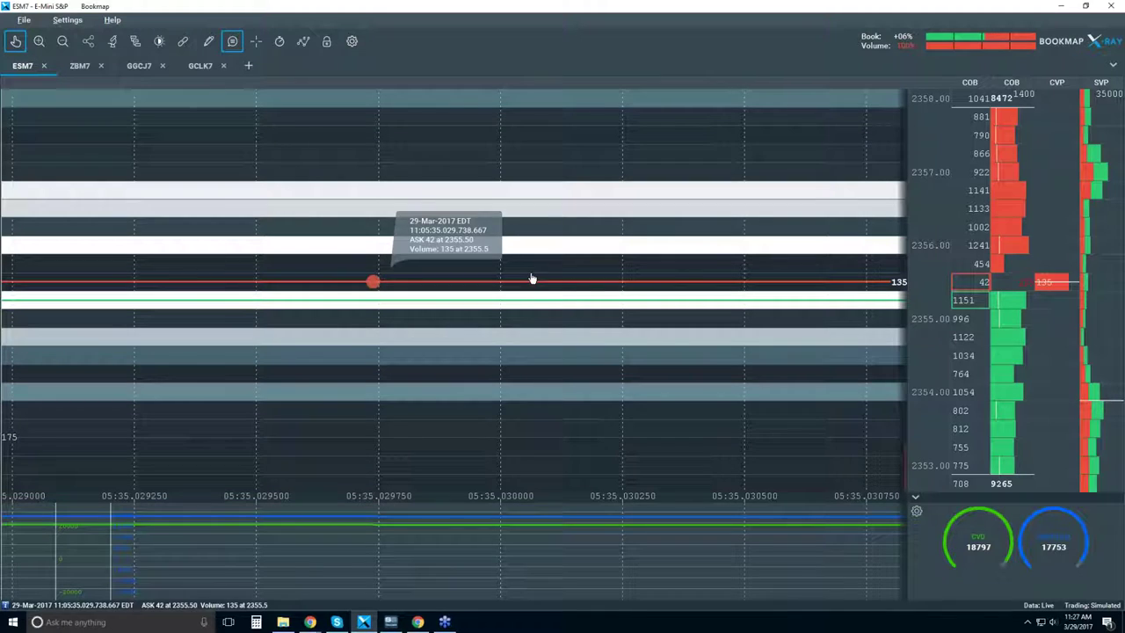
Step: Insert a column next to the chart-range volume column and set it to Trades Counter
right_click(1052, 213)
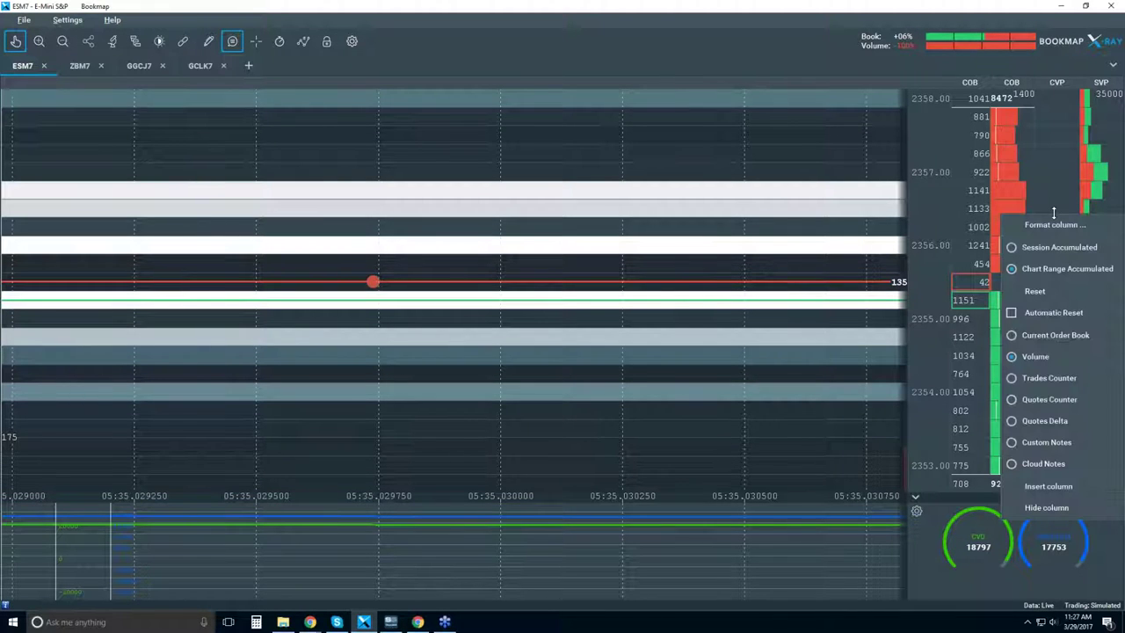
click(1049, 487)
right_click(1011, 227)
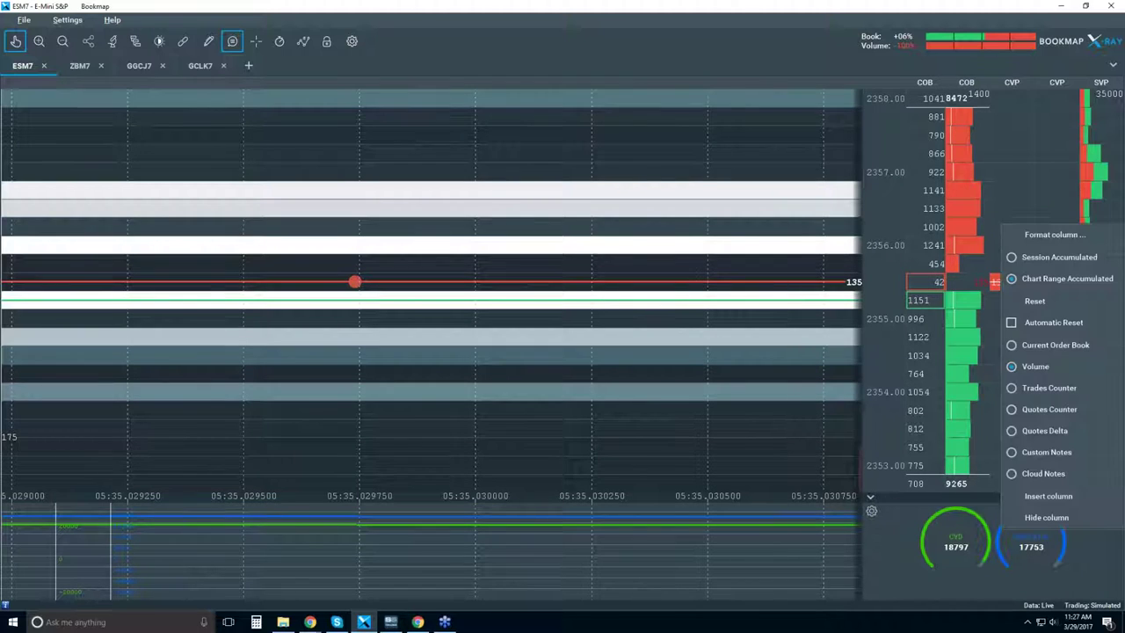
click(1061, 392)
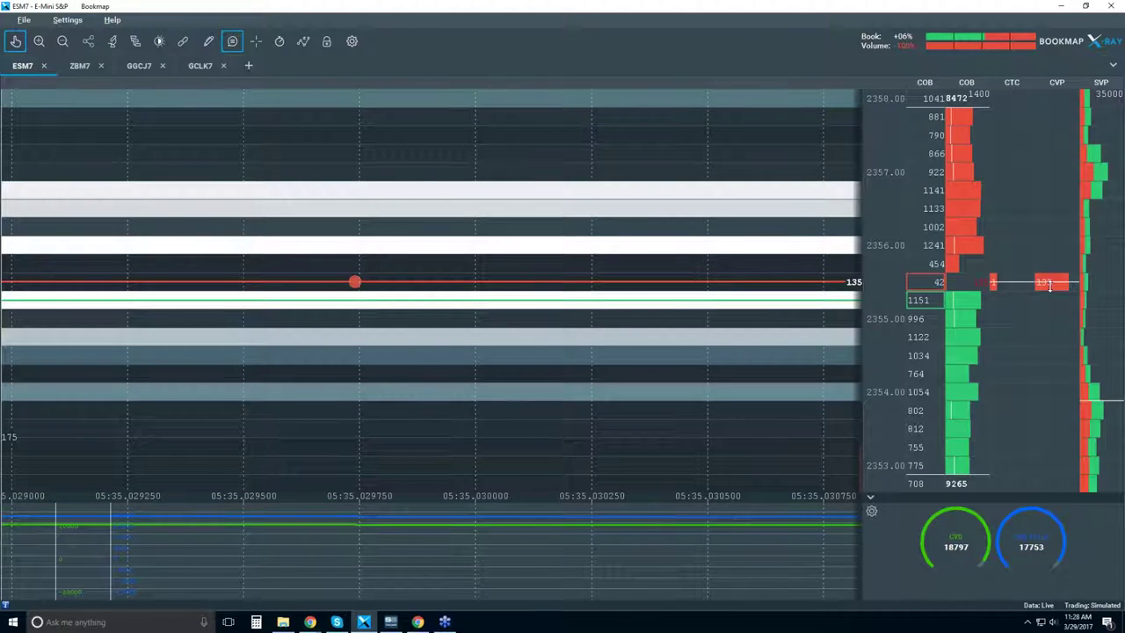
Step: Examine the smaller dot near 11:05:35.032 and compare its tooltip with the trade count and volume columns
mouse_move(582, 300)
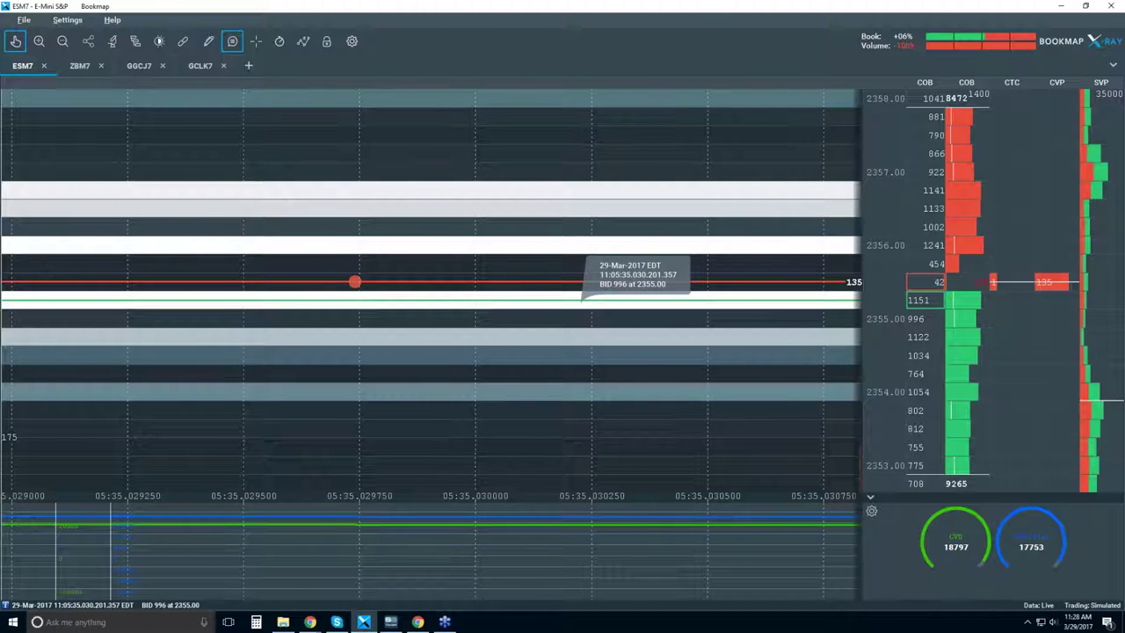
scroll(721, 370, down, 5)
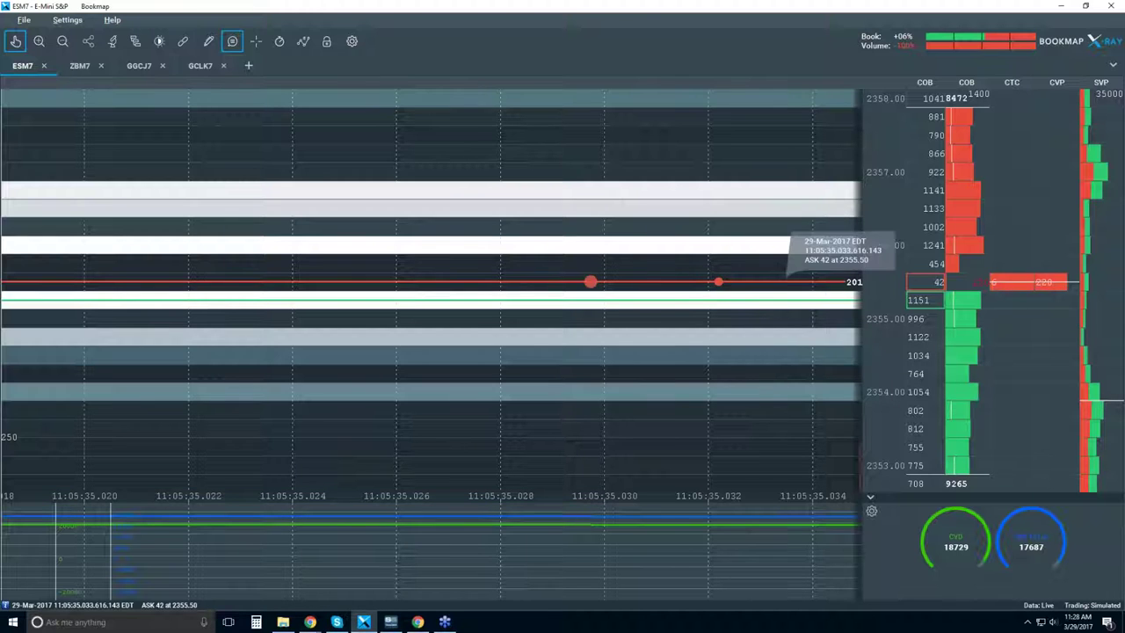
scroll(668, 283, up, 4)
scroll(681, 290, up, 8)
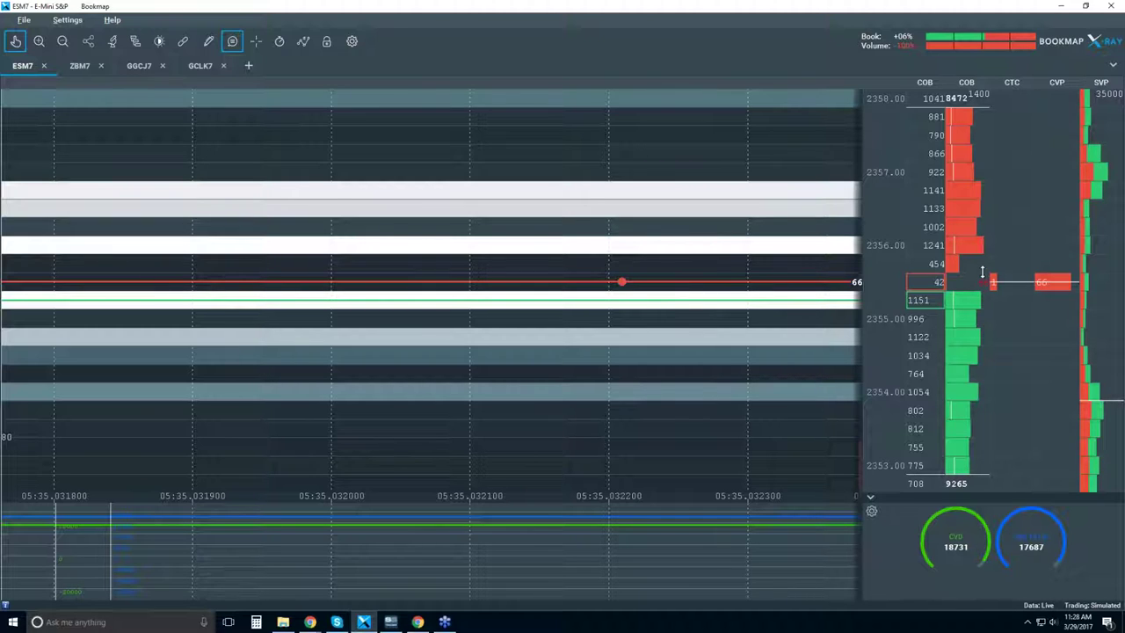
mouse_move(622, 285)
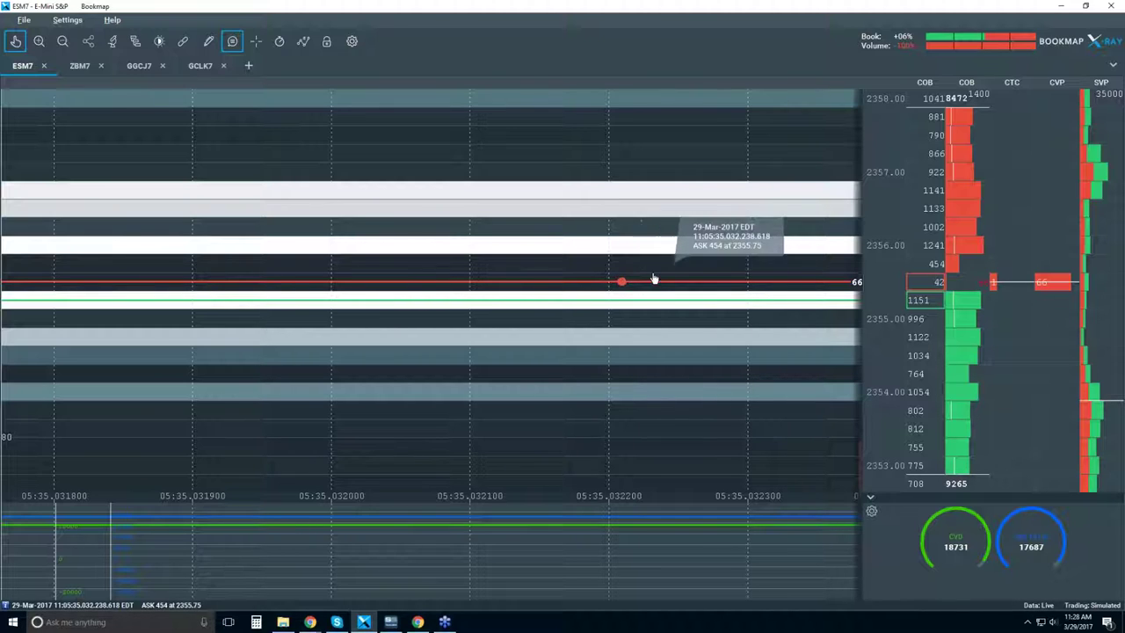
scroll(623, 283, up, 3)
scroll(624, 284, up, 2)
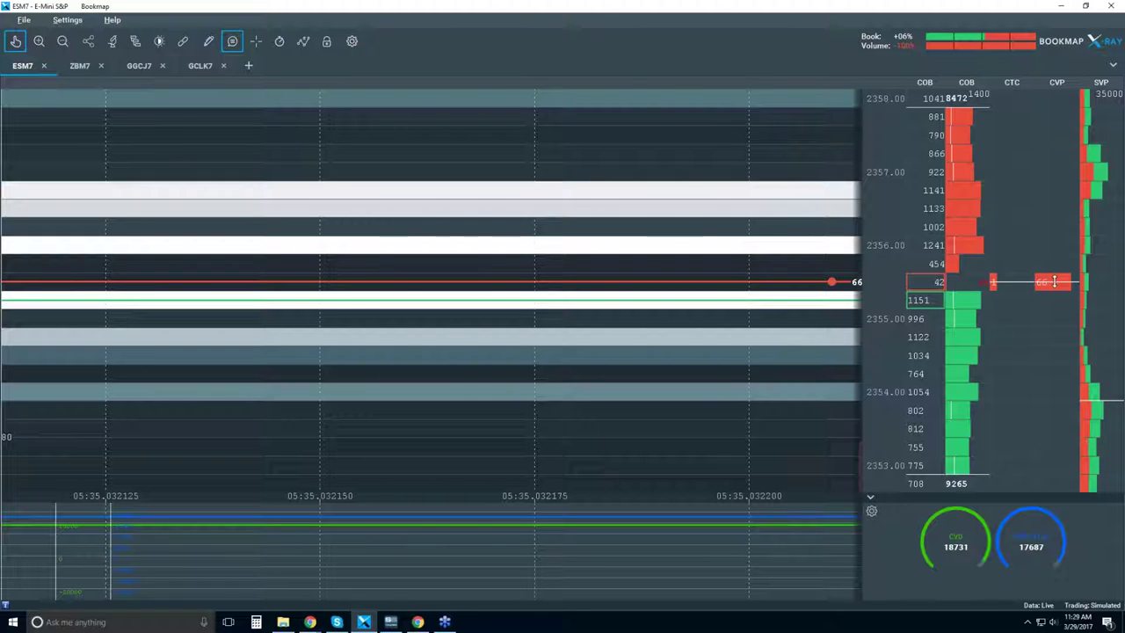
mouse_move(832, 283)
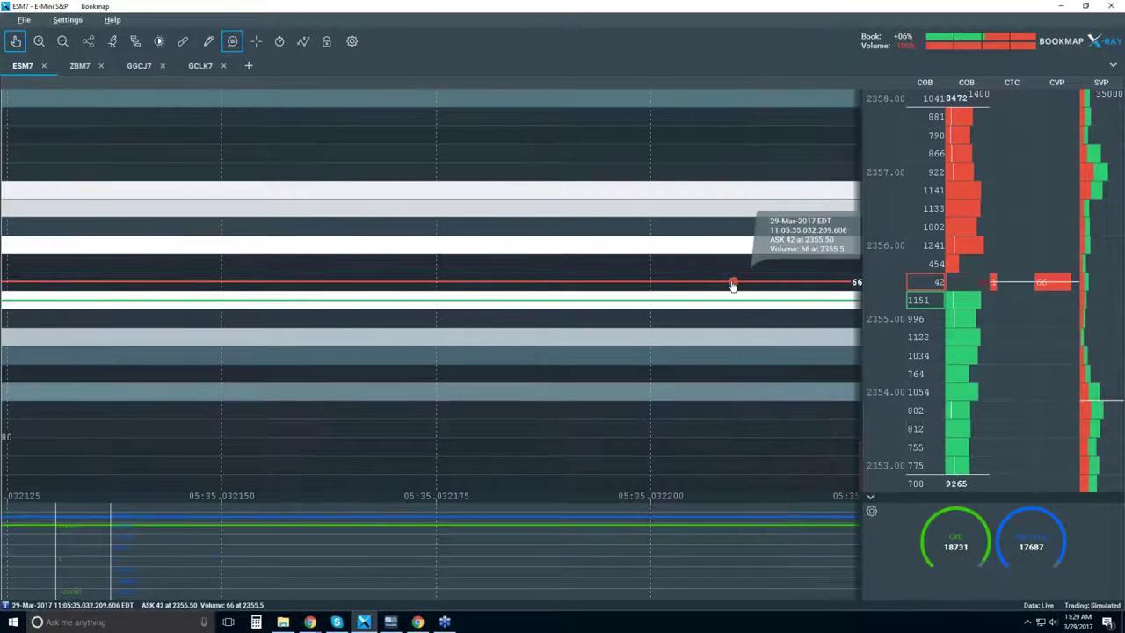
Step: Compare the trade count and volume columns over a wider millisecond range around the dots at 11:05:35.030
scroll(739, 282, down, 5)
scroll(760, 317, down, 5)
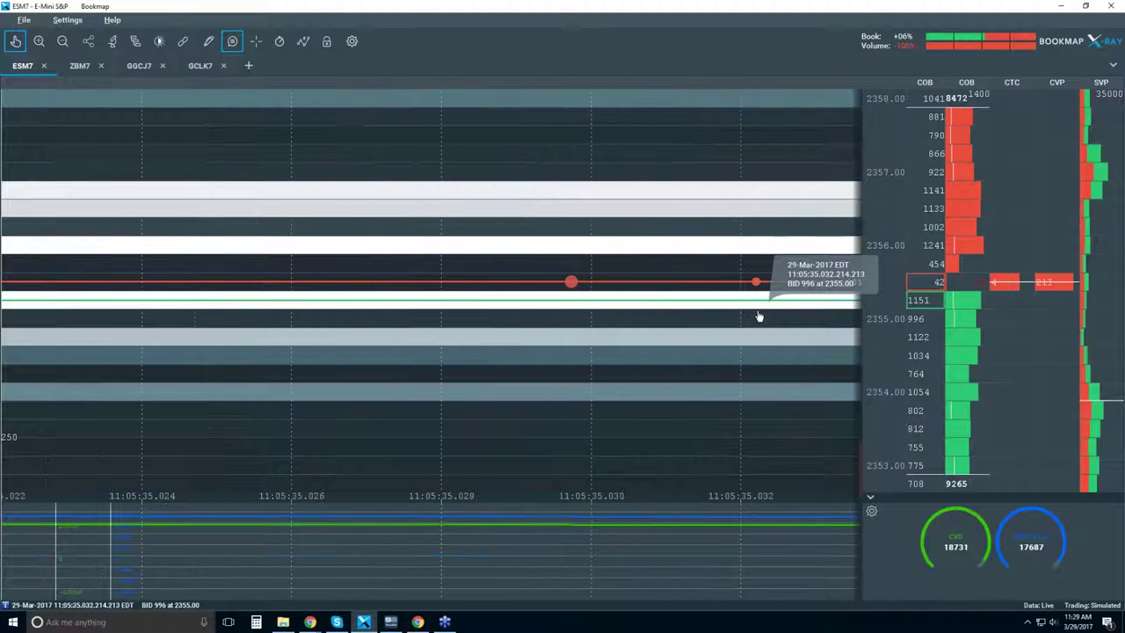
scroll(760, 316, down, 2)
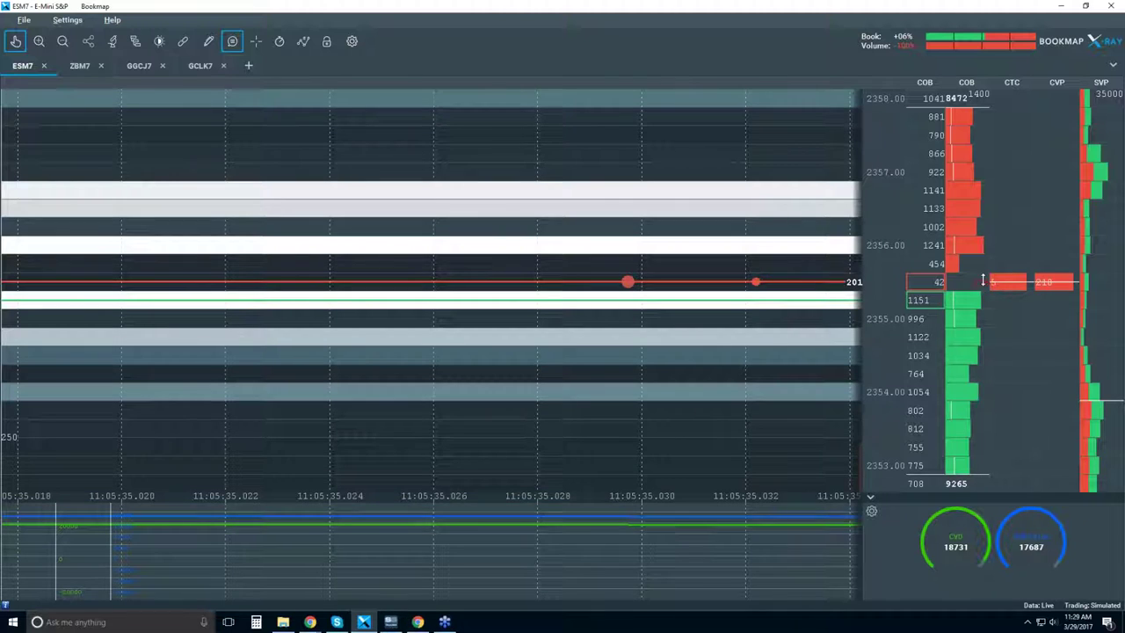
scroll(682, 322, down, 3)
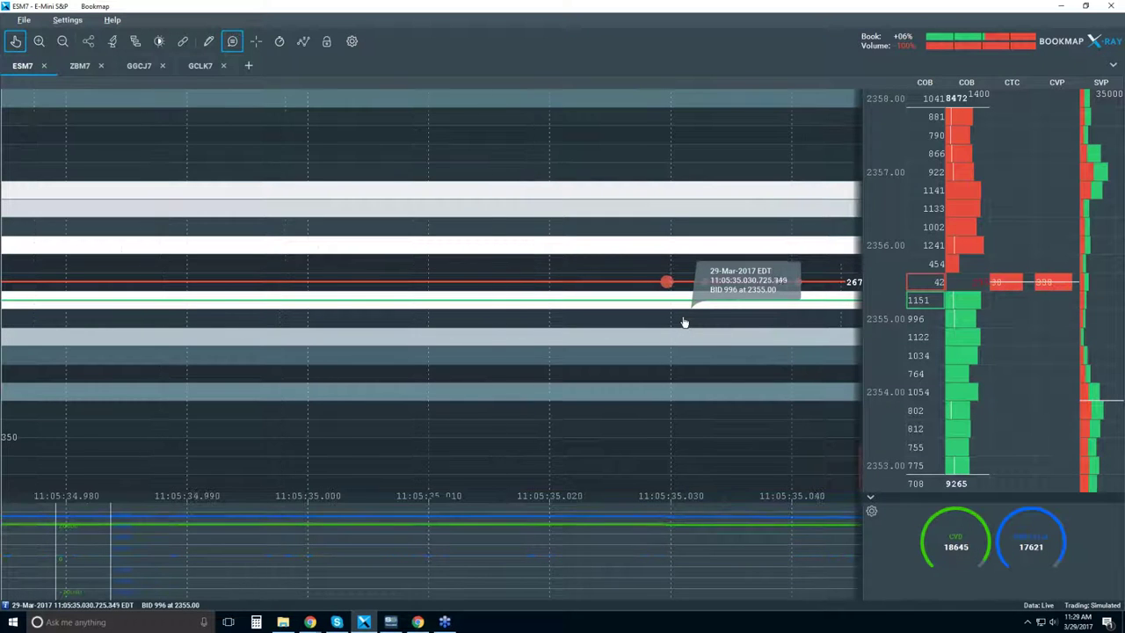
Step: Return the chart to live data, re-enable free chart movement and review the price action since about 10:45
click(16, 44)
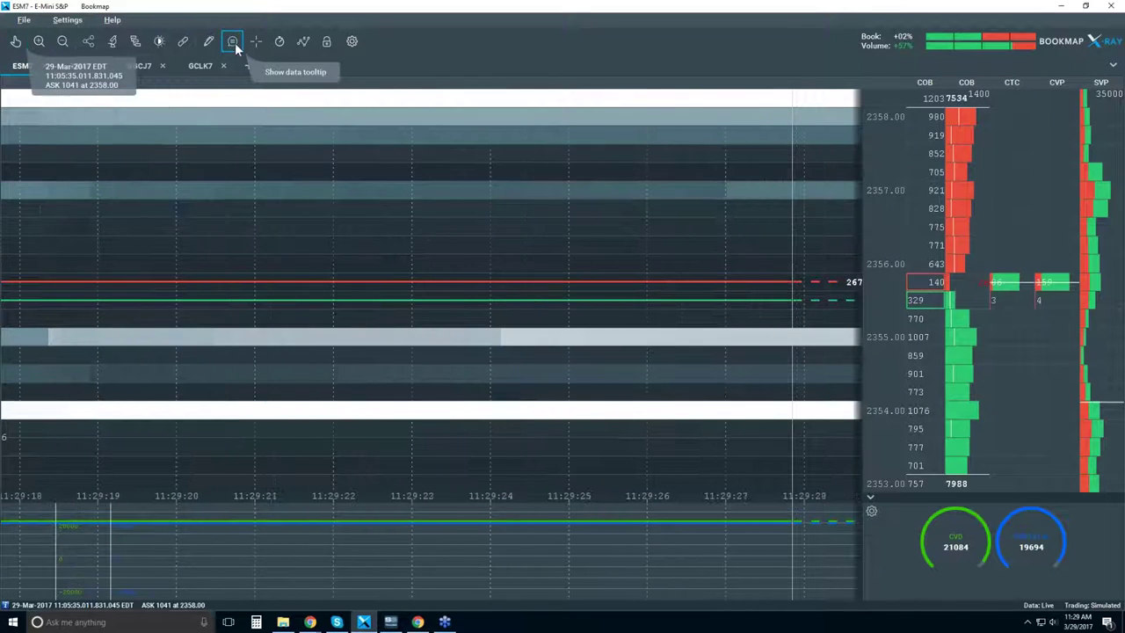
click(16, 41)
scroll(605, 268, down, 3)
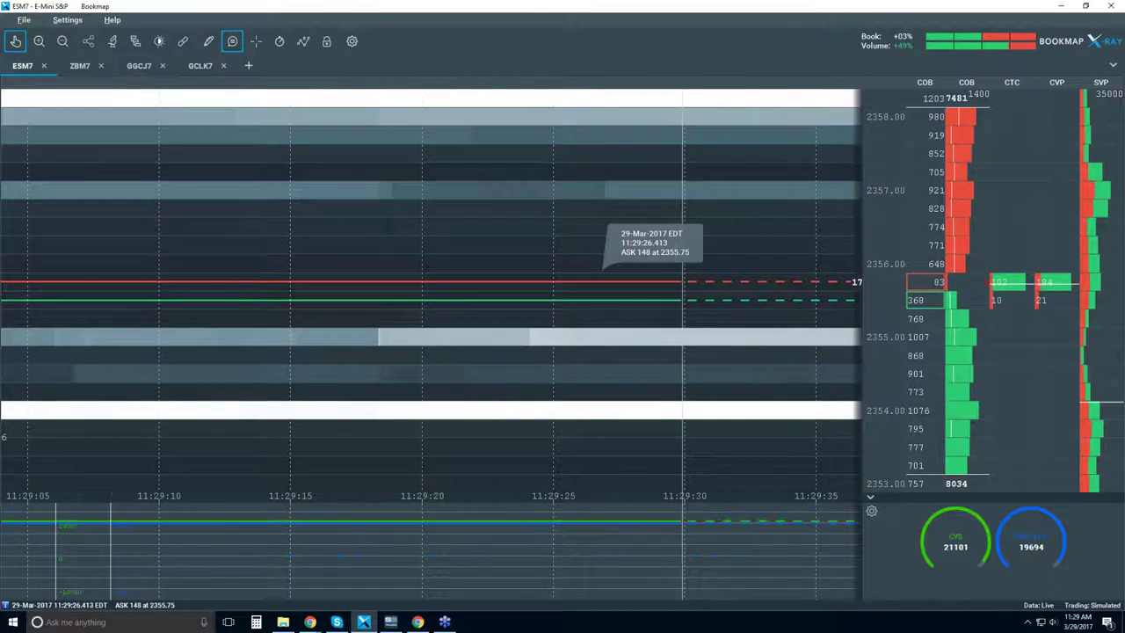
scroll(591, 285, down, 6)
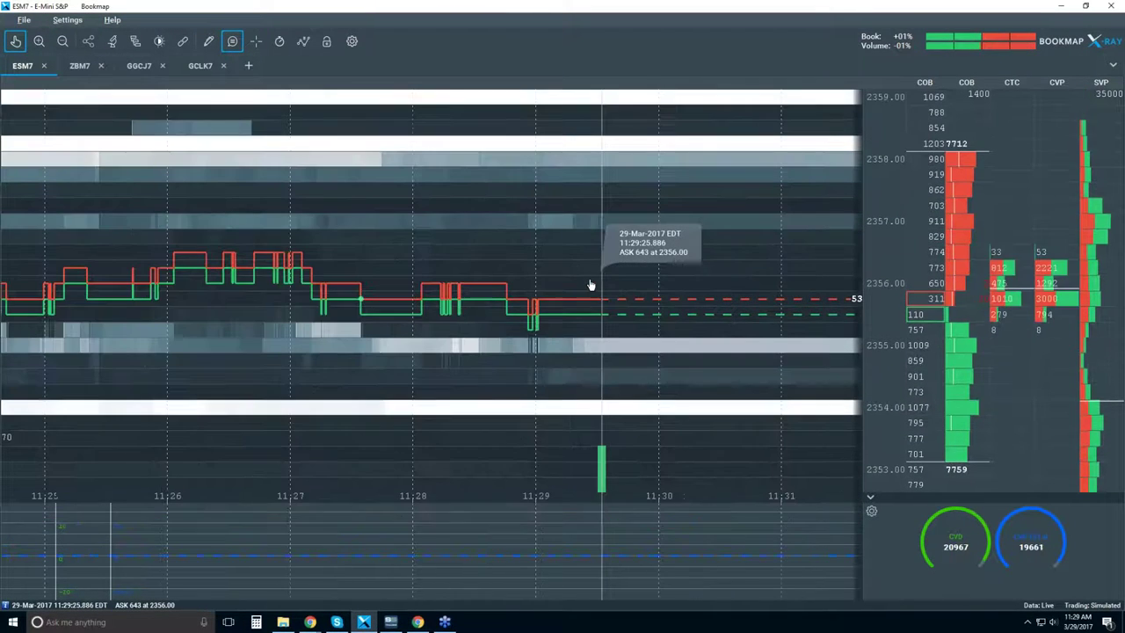
scroll(590, 286, down, 6)
scroll(366, 310, up, 3)
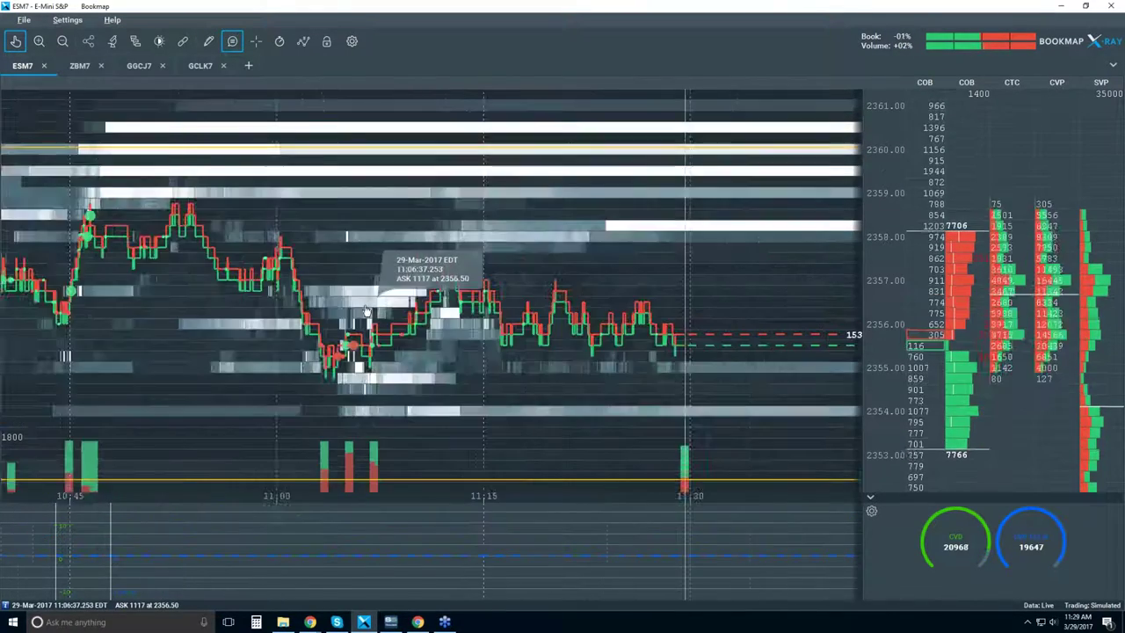
Step: Inspect the red dot cluster at 11:05:35 at millisecond scale, checking the dot tooltips against the trade count column
scroll(366, 310, up, 5)
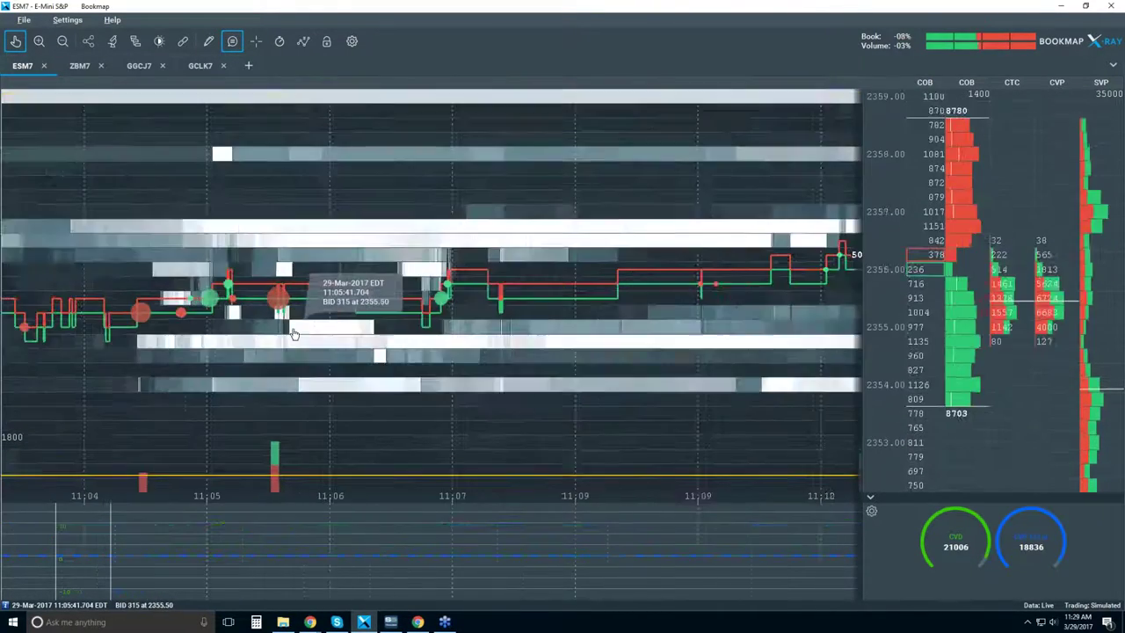
scroll(295, 334, up, 8)
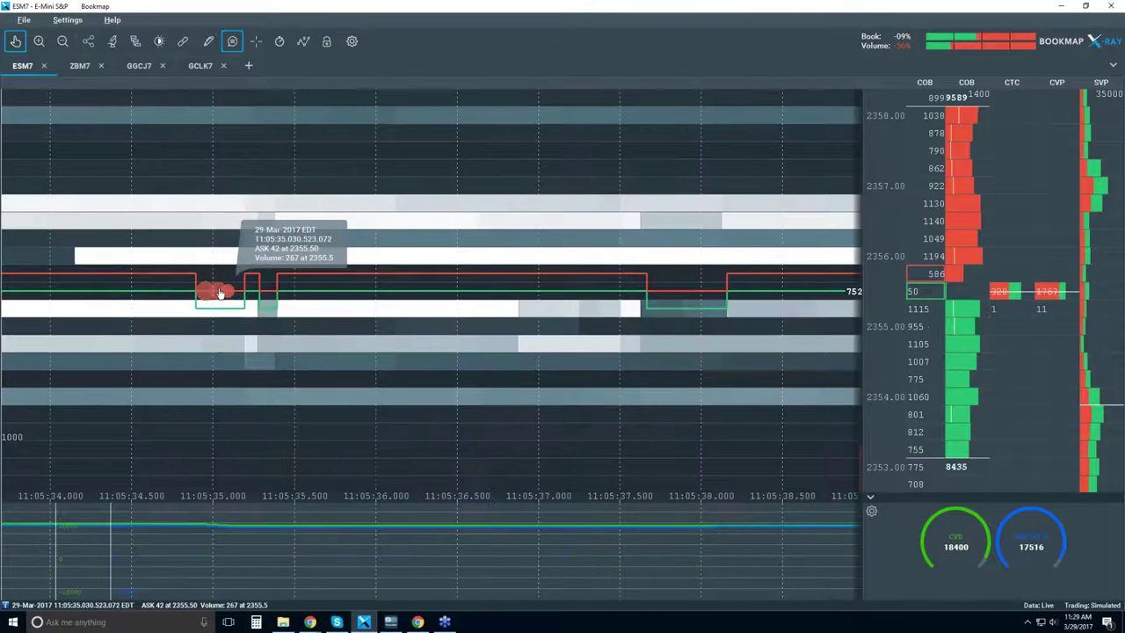
scroll(220, 292, up, 6)
drag(238, 291, 590, 248)
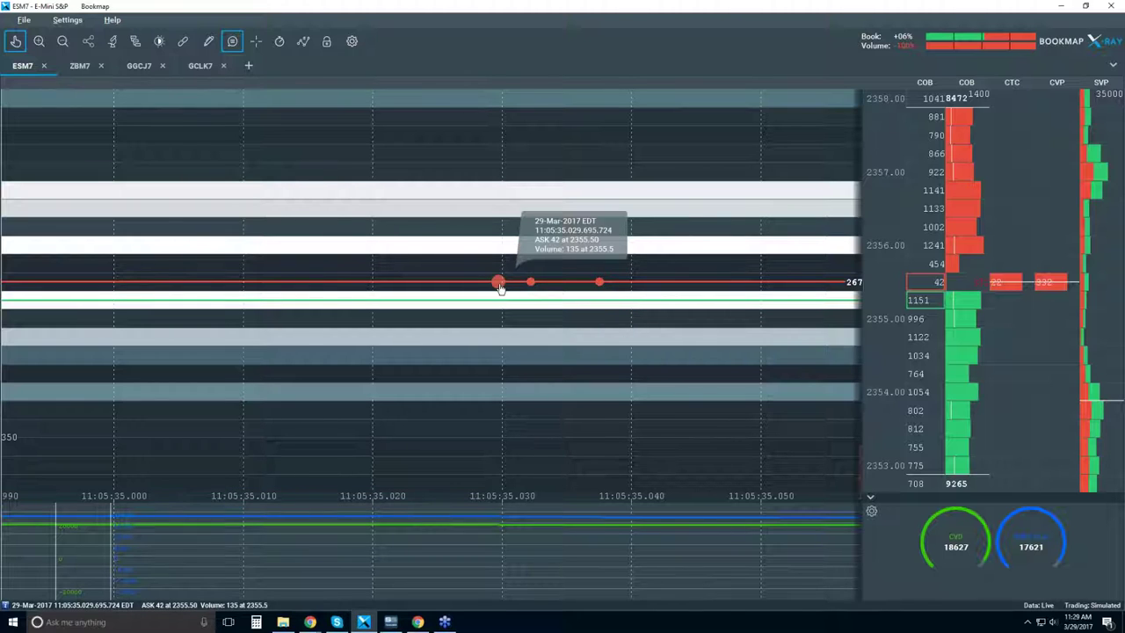
drag(663, 291, 616, 284)
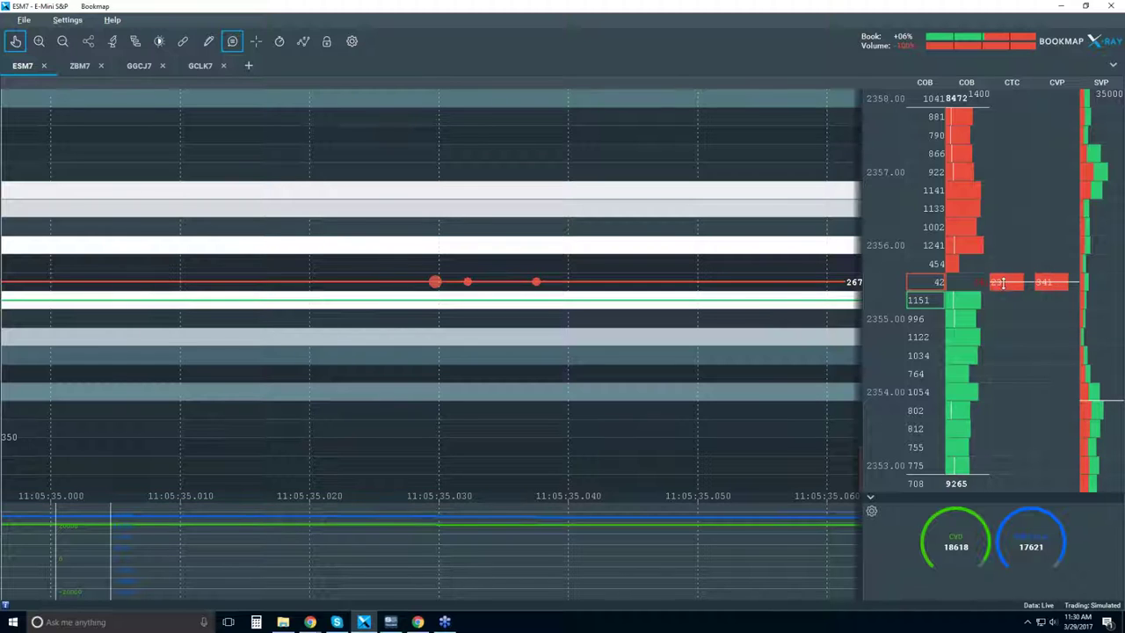
mouse_move(650, 289)
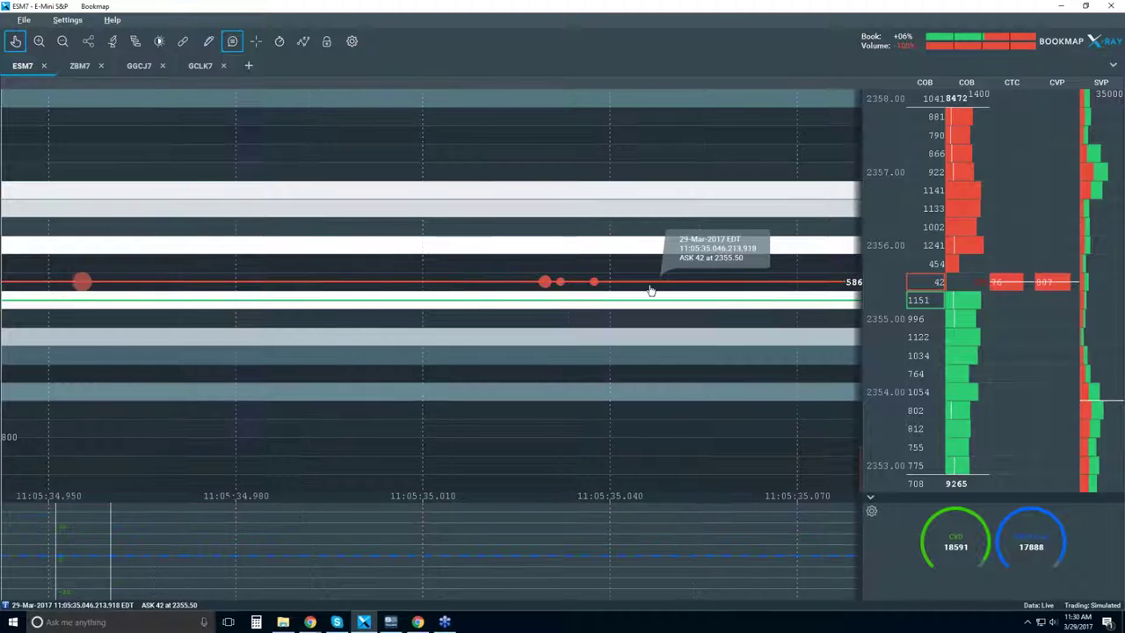
Step: Review how the separate trades at 11:05:35 cluster into one dot as the time range widens to 10:59–11:08
scroll(650, 291, down, 2)
scroll(650, 290, down, 5)
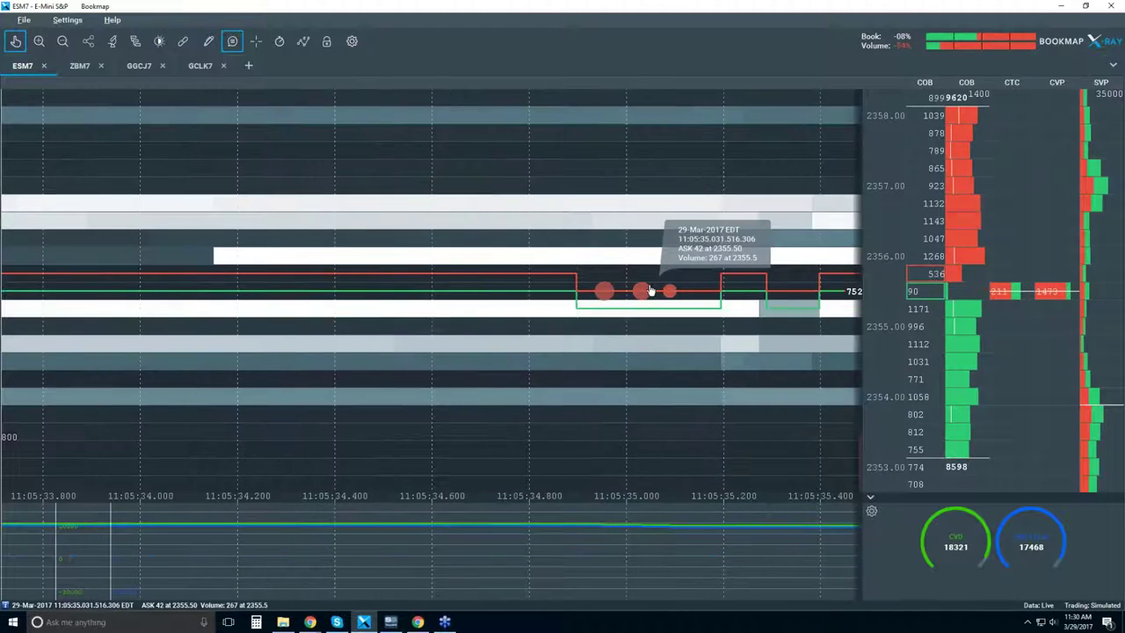
scroll(650, 290, down, 10)
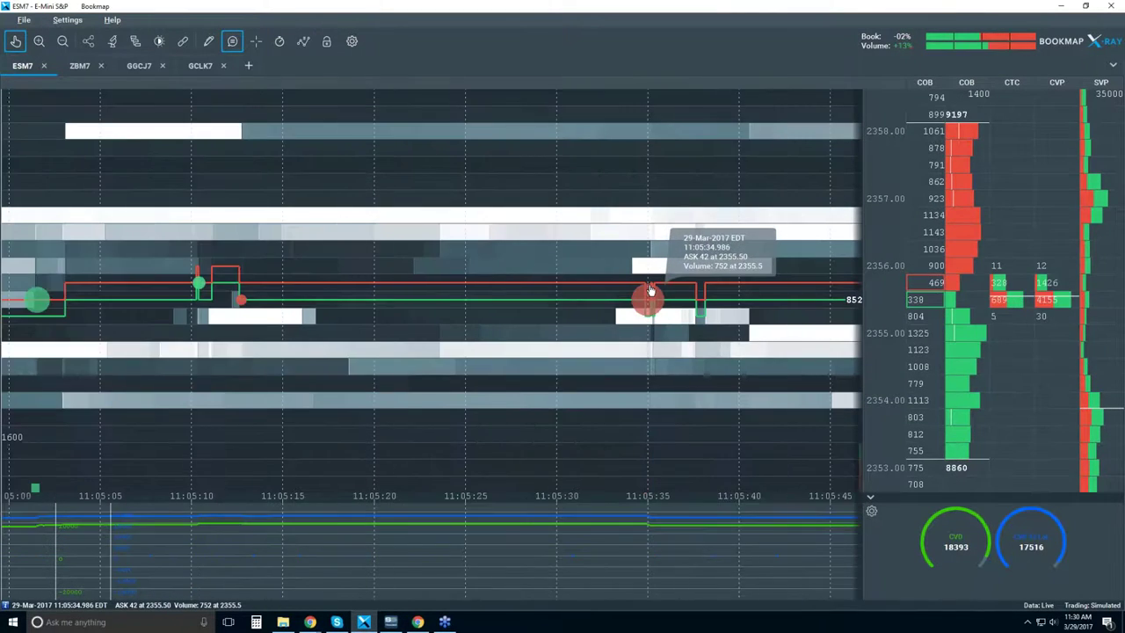
scroll(650, 290, down, 3)
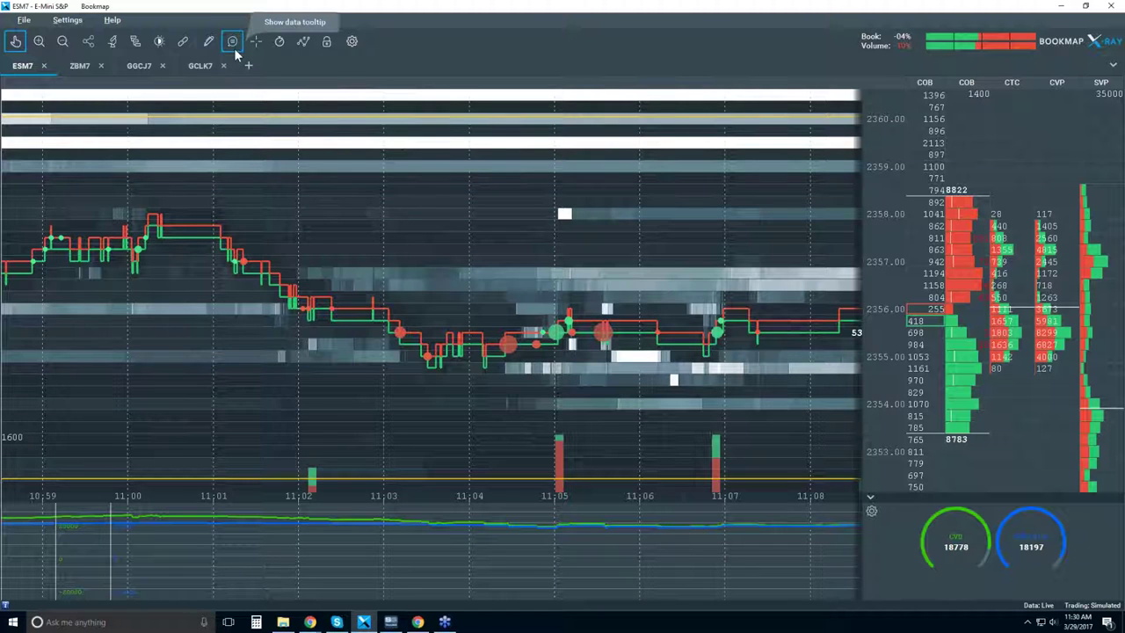
Step: Set the volume dots' minimum accountable trade size to 1 in the ESM7 studies configuration
click(113, 42)
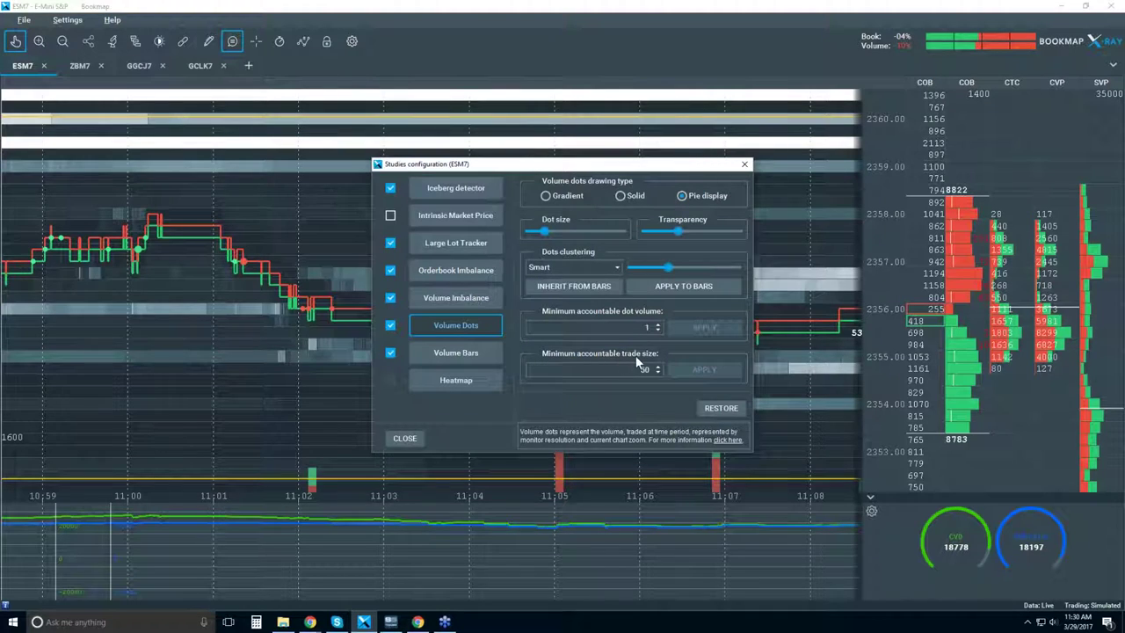
click(640, 369)
key(BackSpace)
key(BackSpace)
text(1)
key(Return)
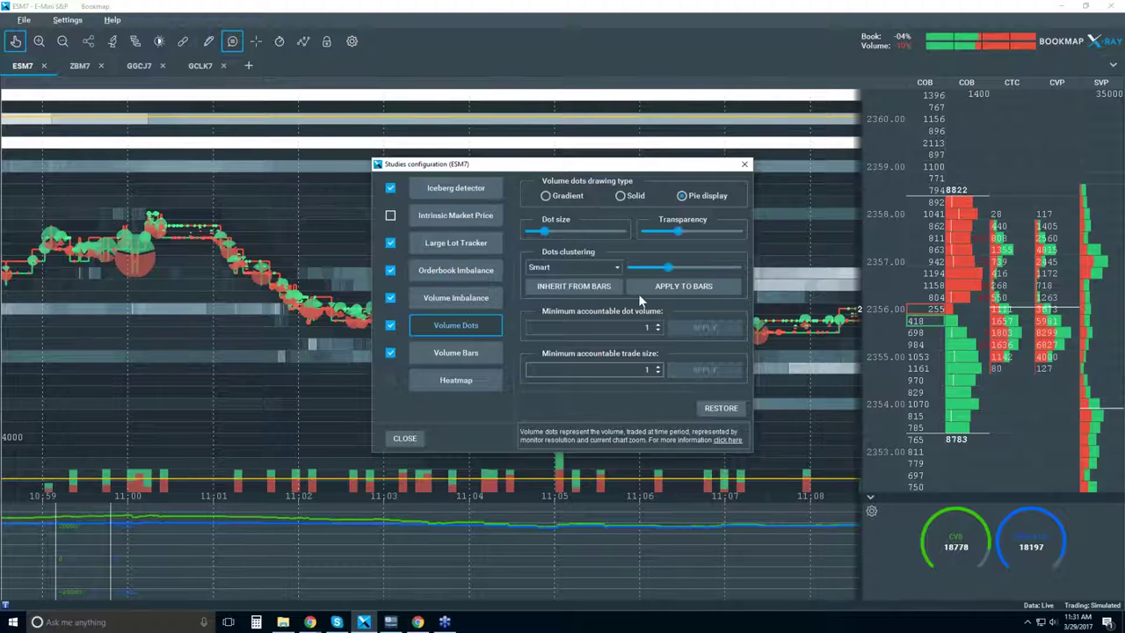
Step: Move the studies configuration aside to expose the chart and set the minimum accountable dot volume to 500
drag(619, 170, 421, 151)
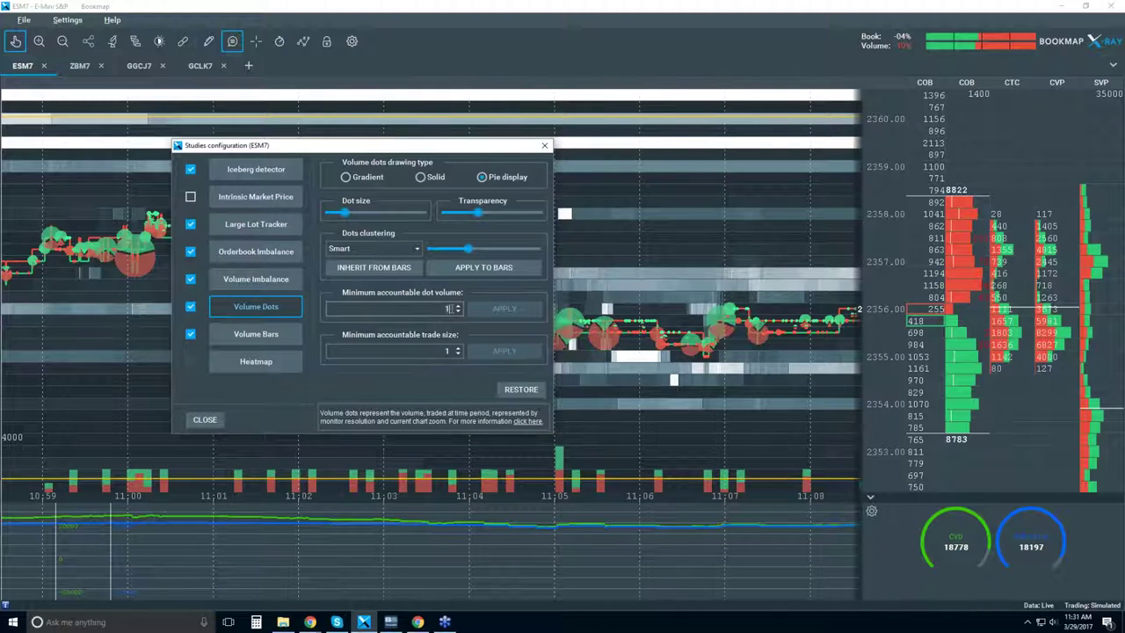
mouse_move(566, 339)
key(BackSpace)
text(5)
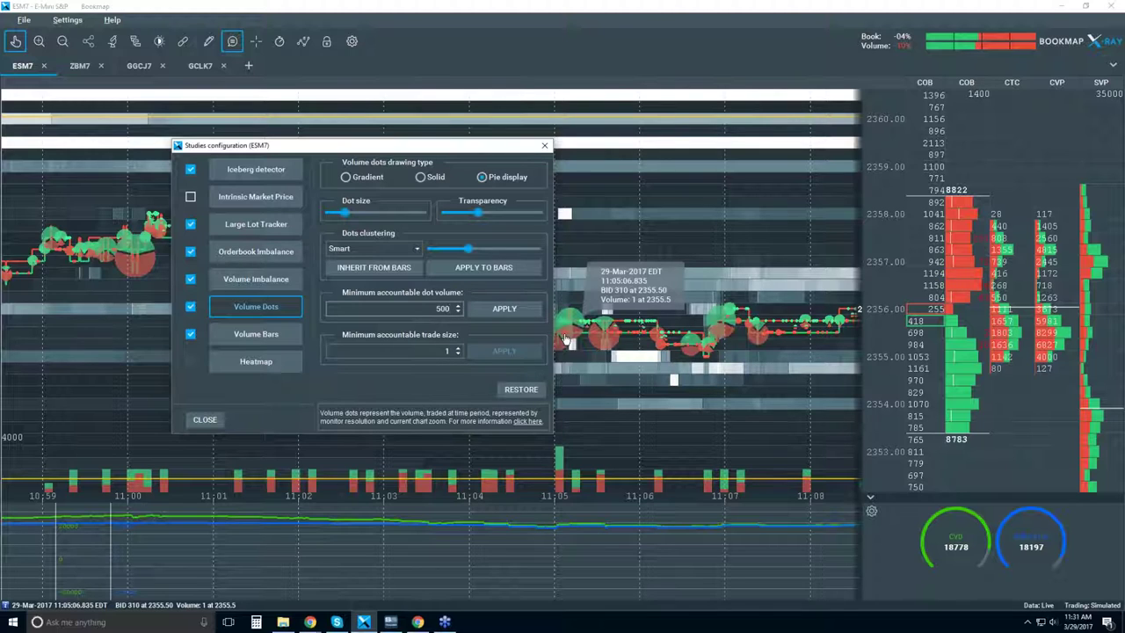
text(00)
key(Return)
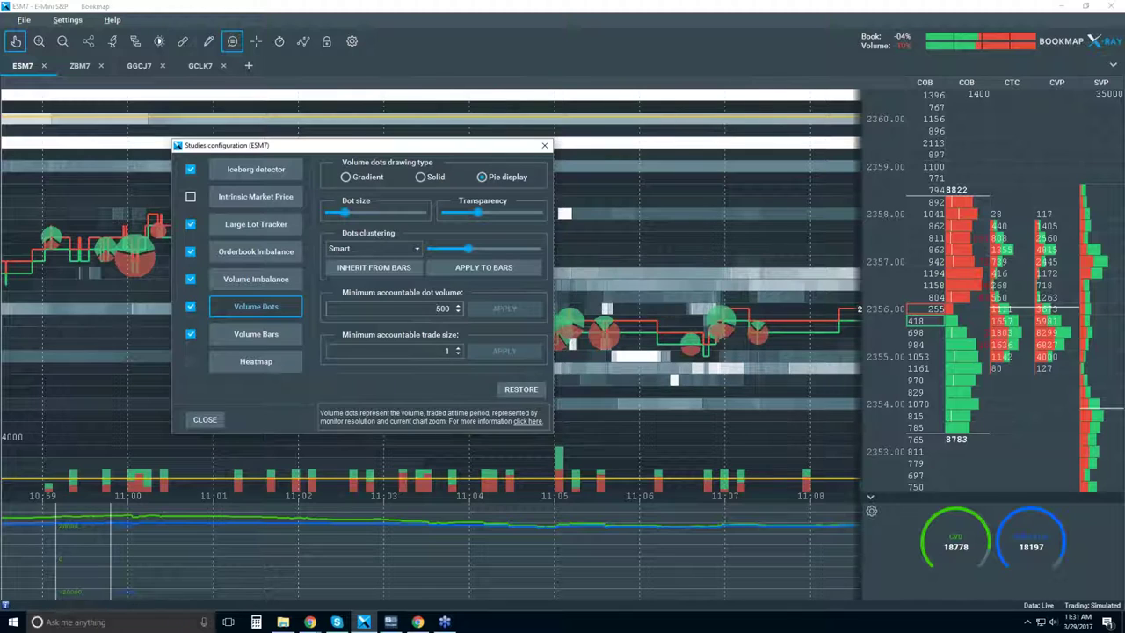
Step: Raise the minimum accountable dot volume to 1,500 and close the studies configuration
key(Home)
text(1)
key(Return)
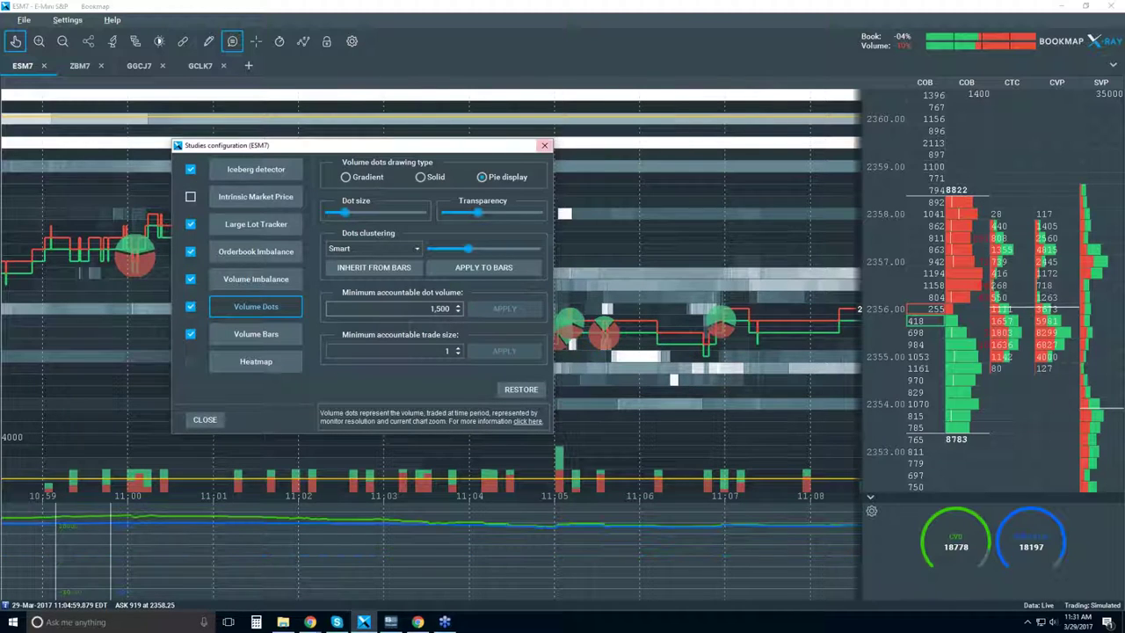
click(545, 145)
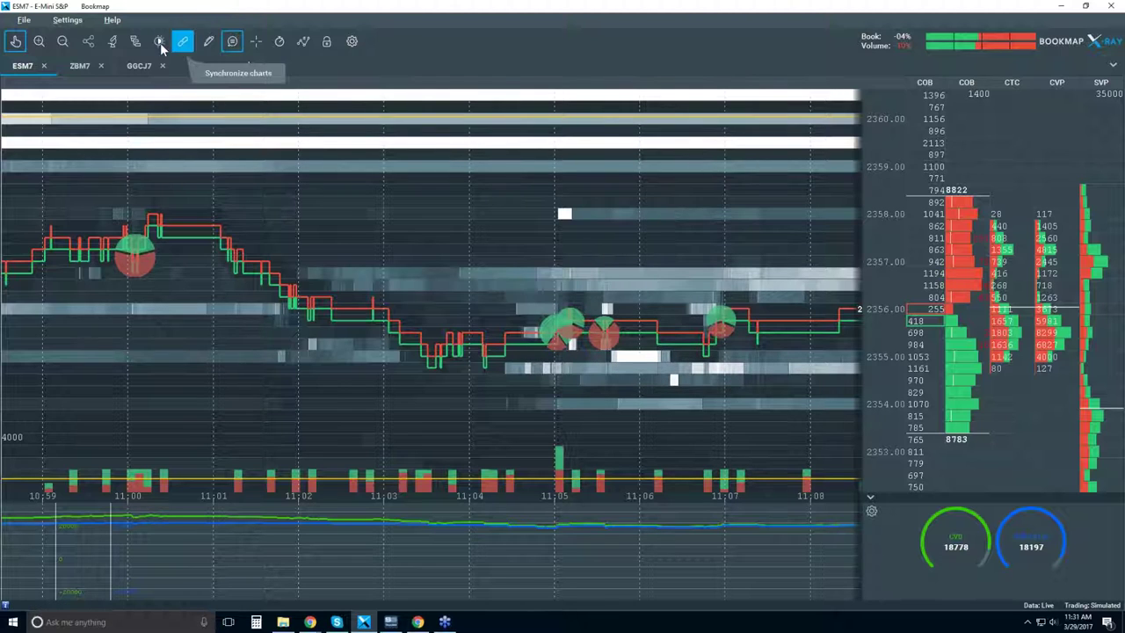
Step: Reset the volume dots' minimum accountable dot volume to 1 and close the studies configuration
click(113, 42)
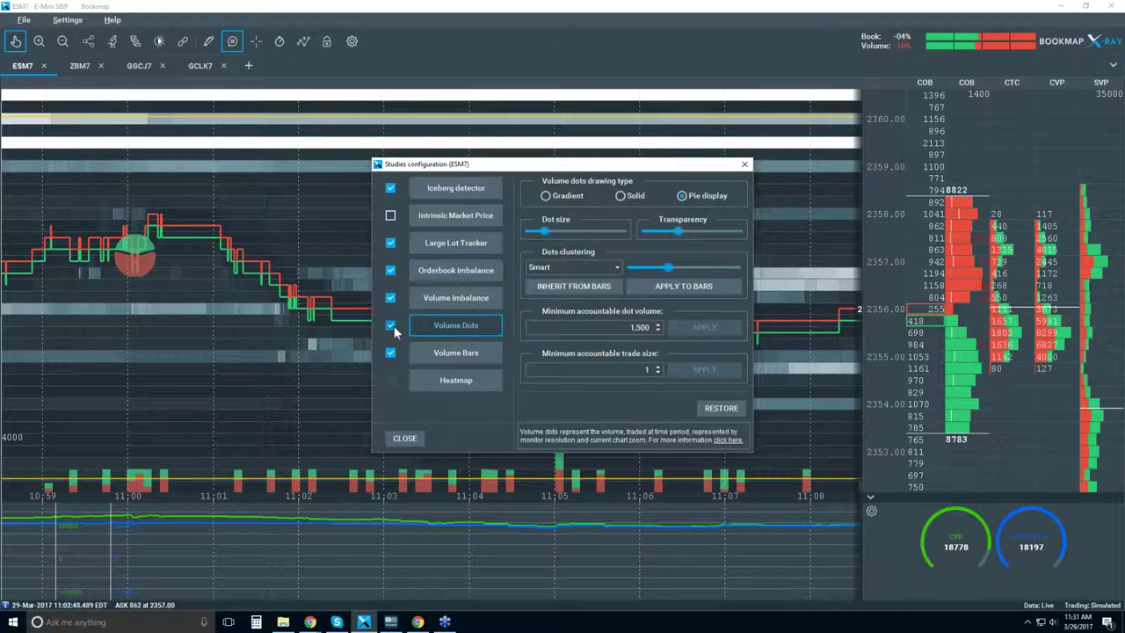
click(638, 327)
text(1)
key(Return)
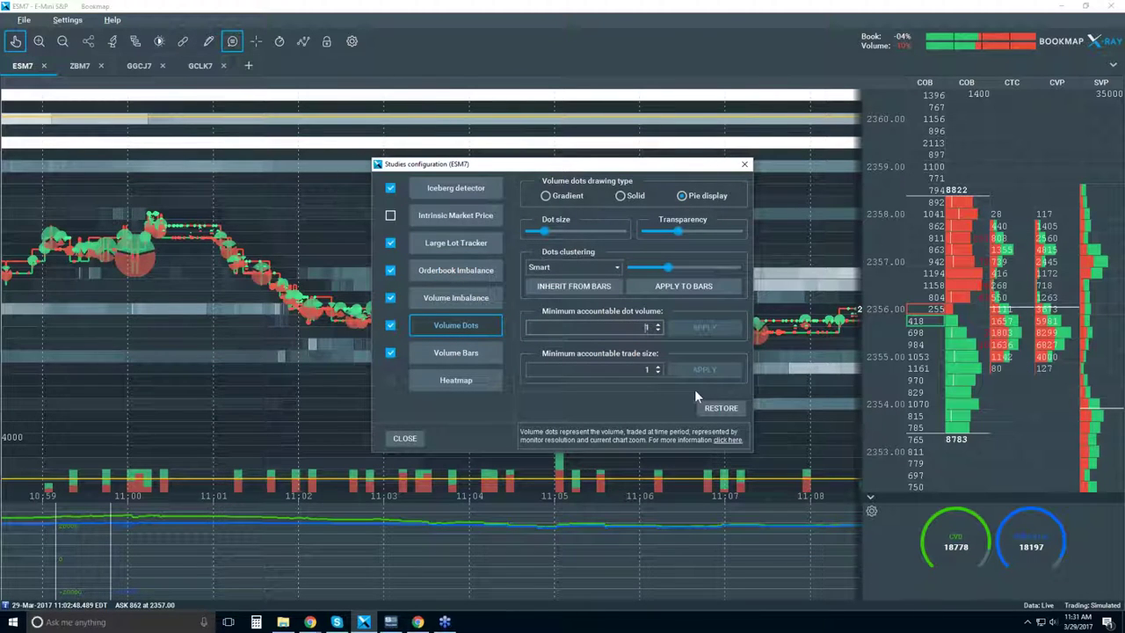
click(746, 166)
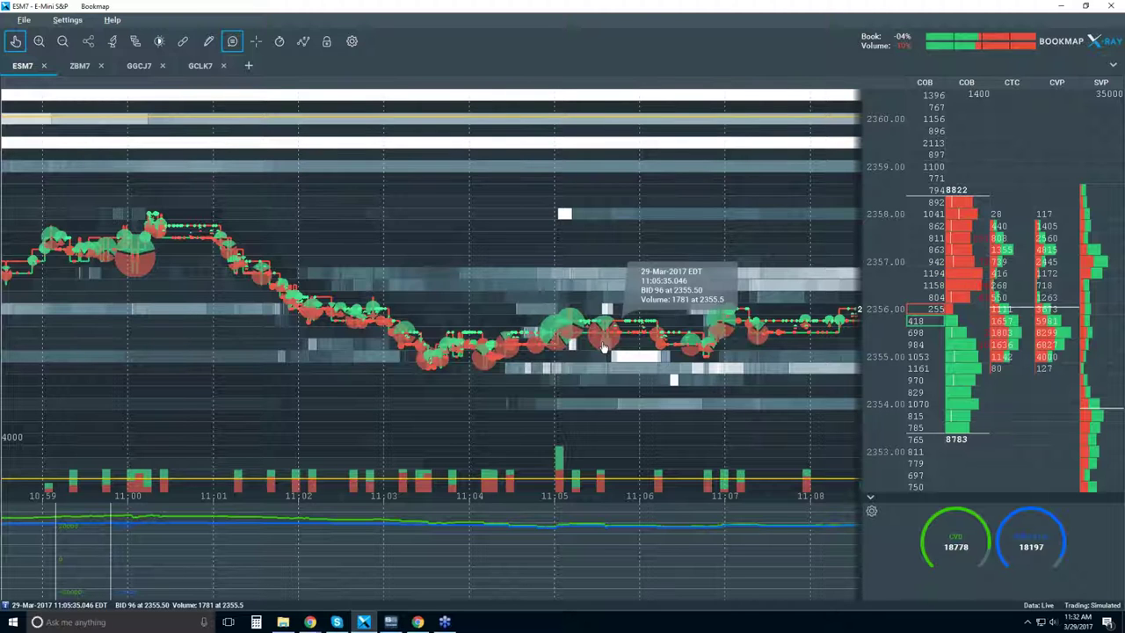
Step: Examine the individual trades behind the red dot at 11:06:03 at millisecond scale, and how they merge as the time range widens
scroll(626, 323, up, 2)
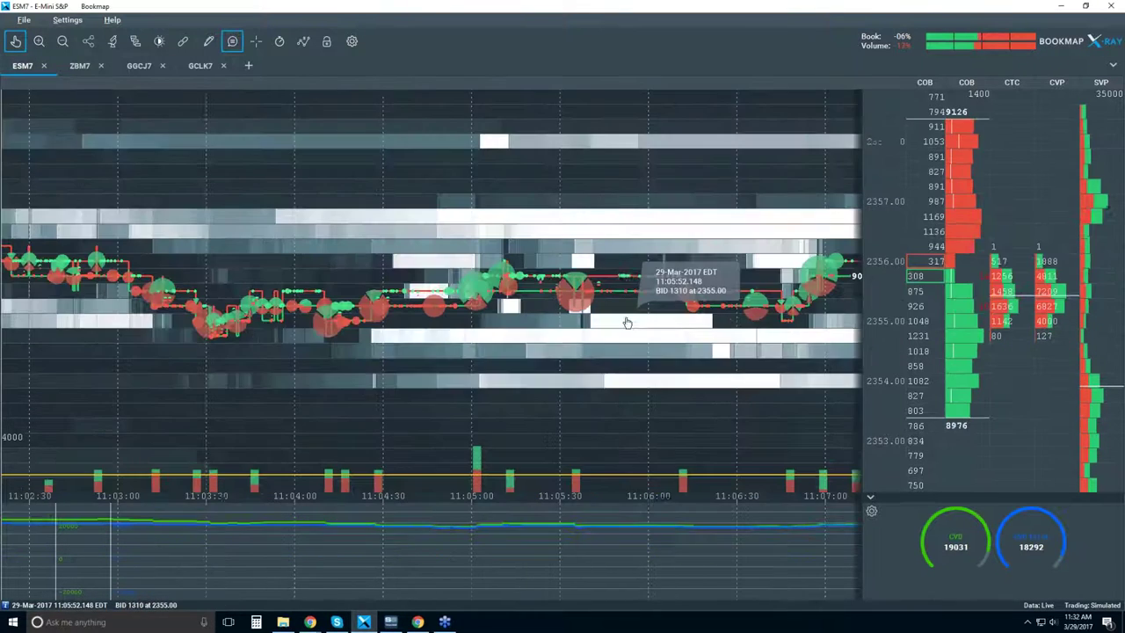
scroll(627, 323, up, 4)
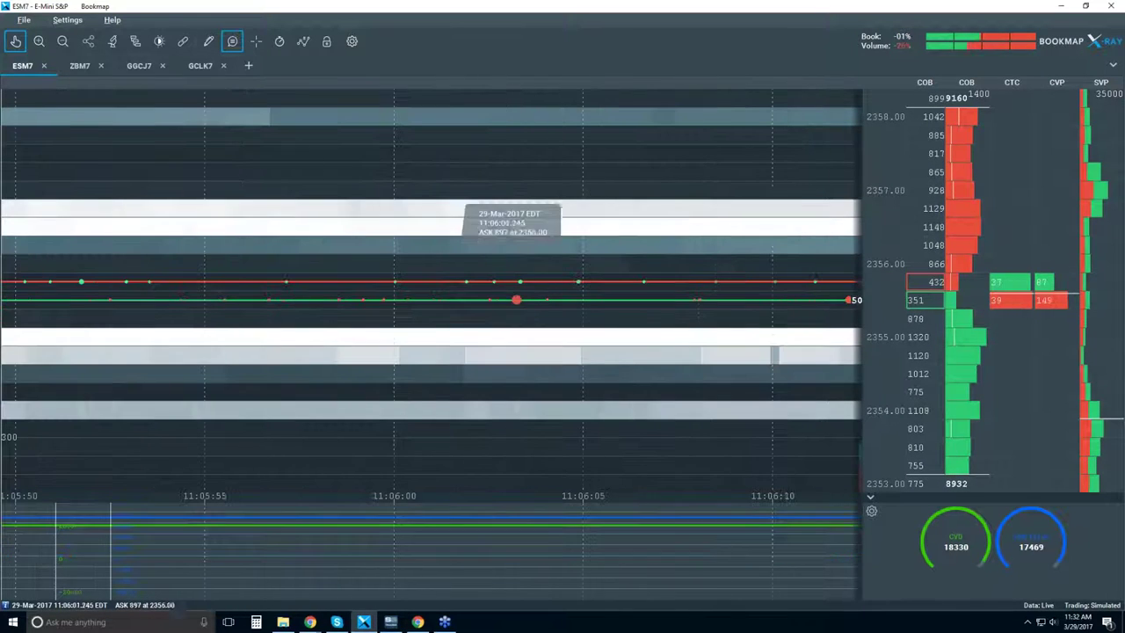
scroll(518, 301, up, 1)
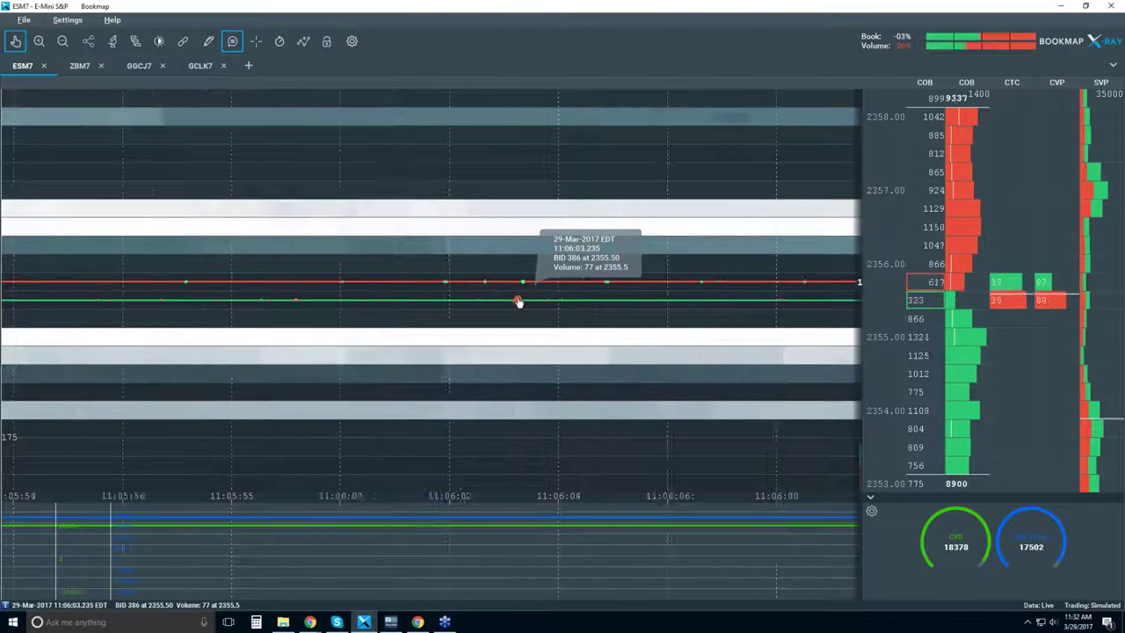
scroll(519, 303, up, 5)
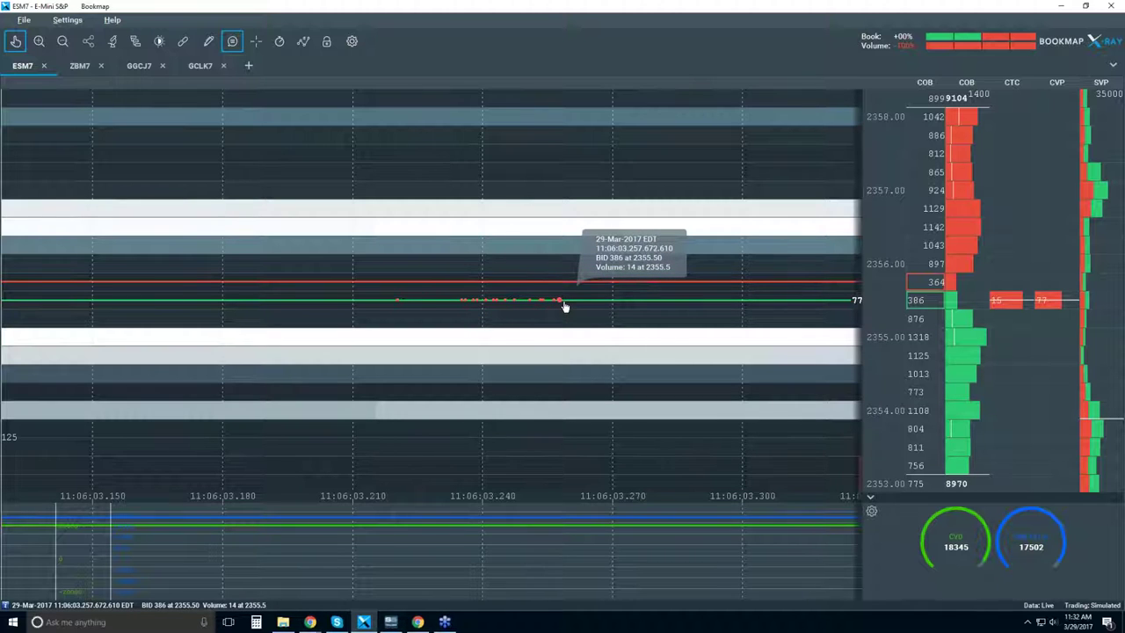
scroll(566, 306, down, 3)
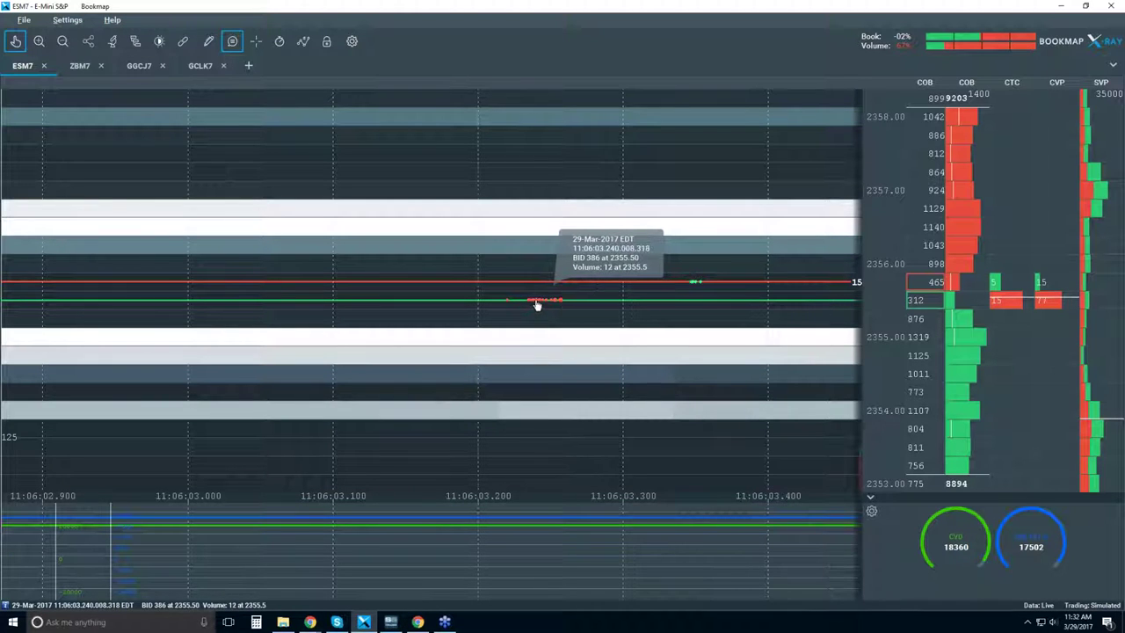
scroll(543, 305, down, 4)
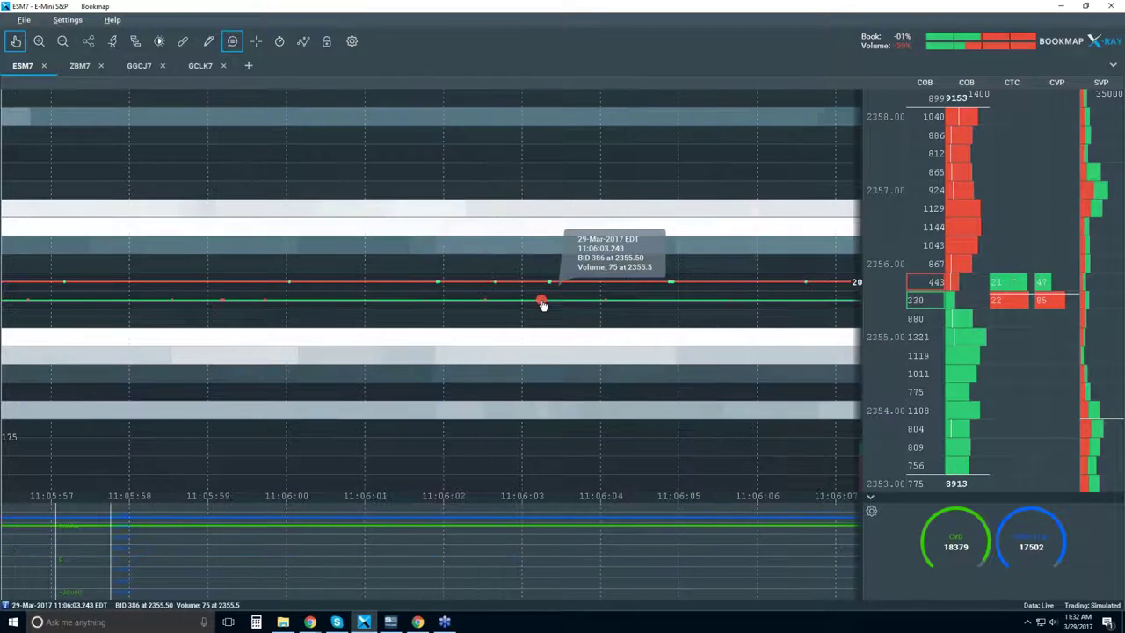
scroll(543, 301, down, 5)
scroll(542, 296, down, 6)
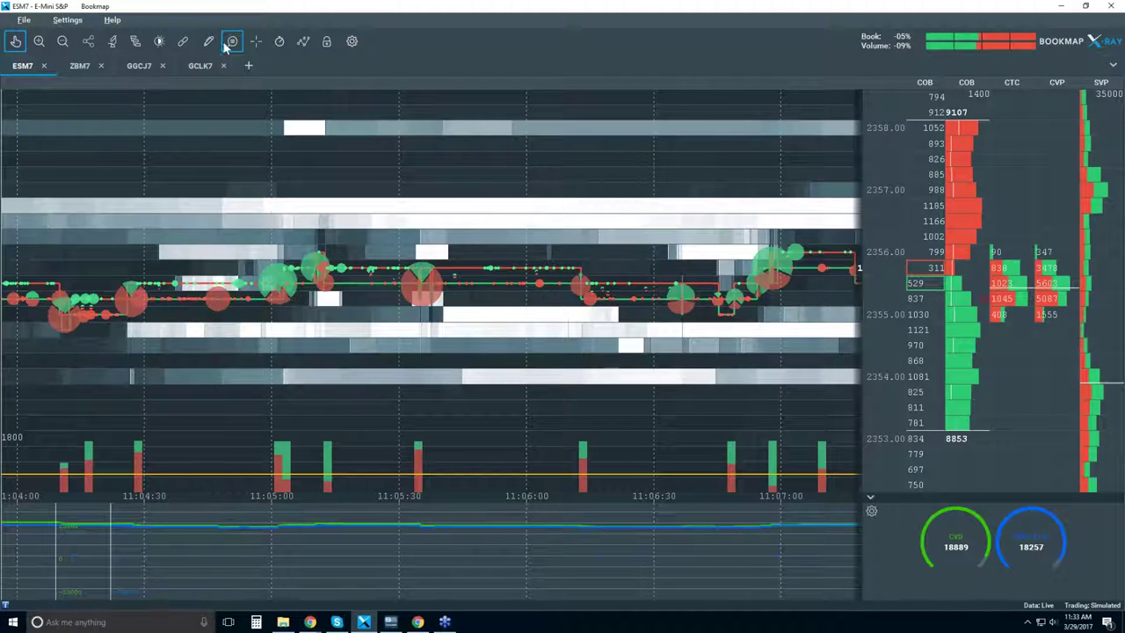
Step: Filter the volume dots with a minimum accountable dot volume of 1,500 and close the studies configuration
click(113, 42)
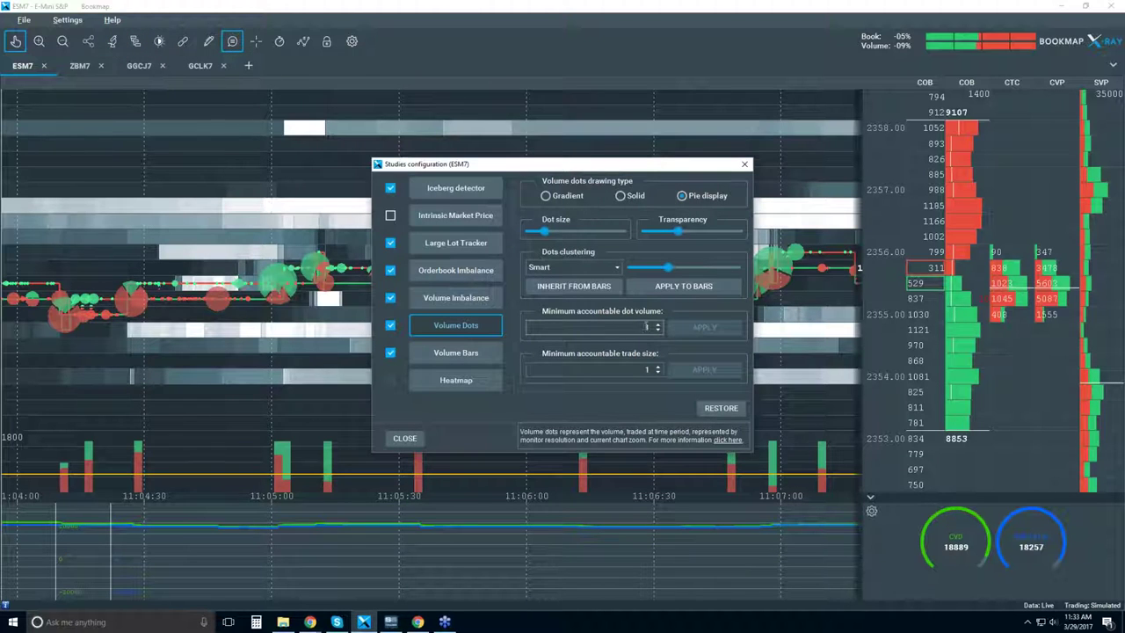
text(500)
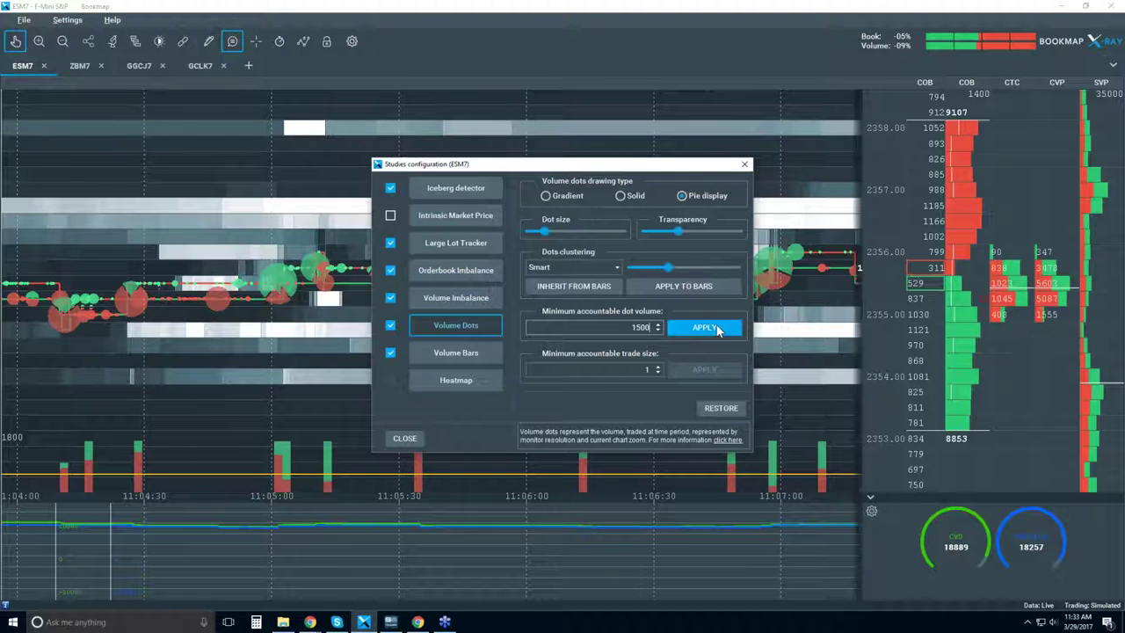
click(730, 327)
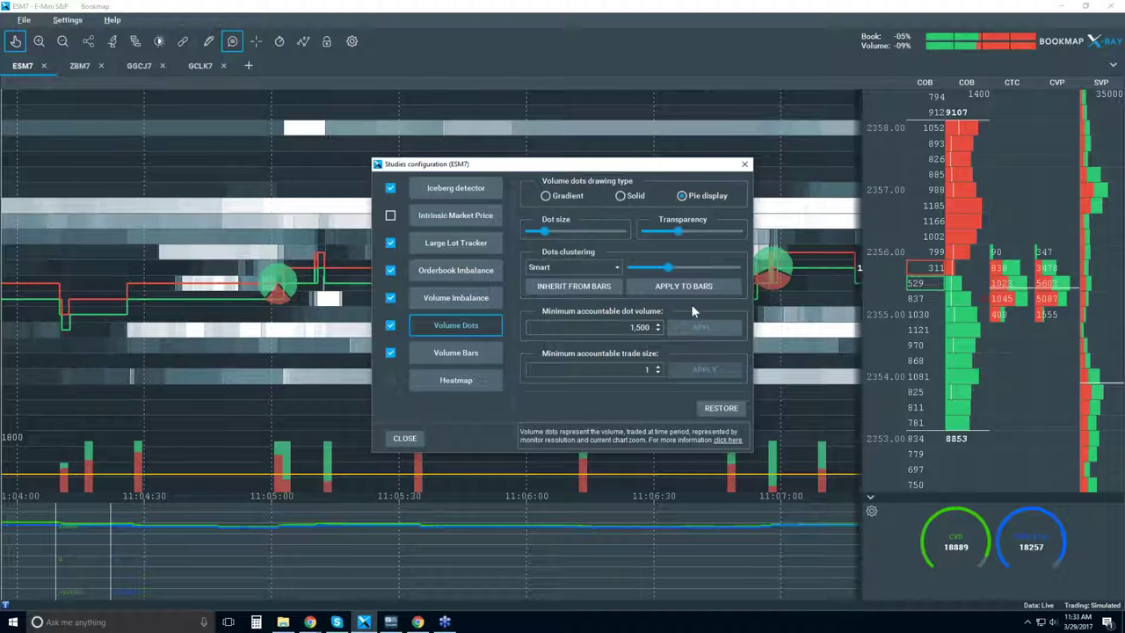
click(746, 166)
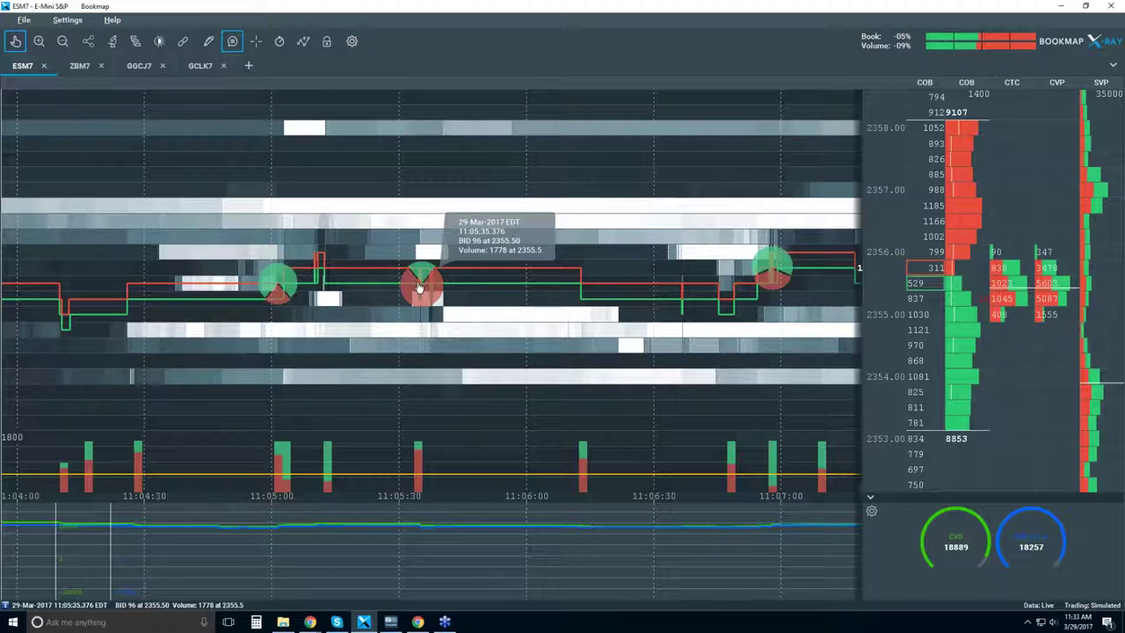
Step: Examine how the filtered volume dot at 11:05:35 depends on the time range, from a few seconds per division out to 10:58–11:12
scroll(419, 289, up, 2)
scroll(427, 296, up, 2)
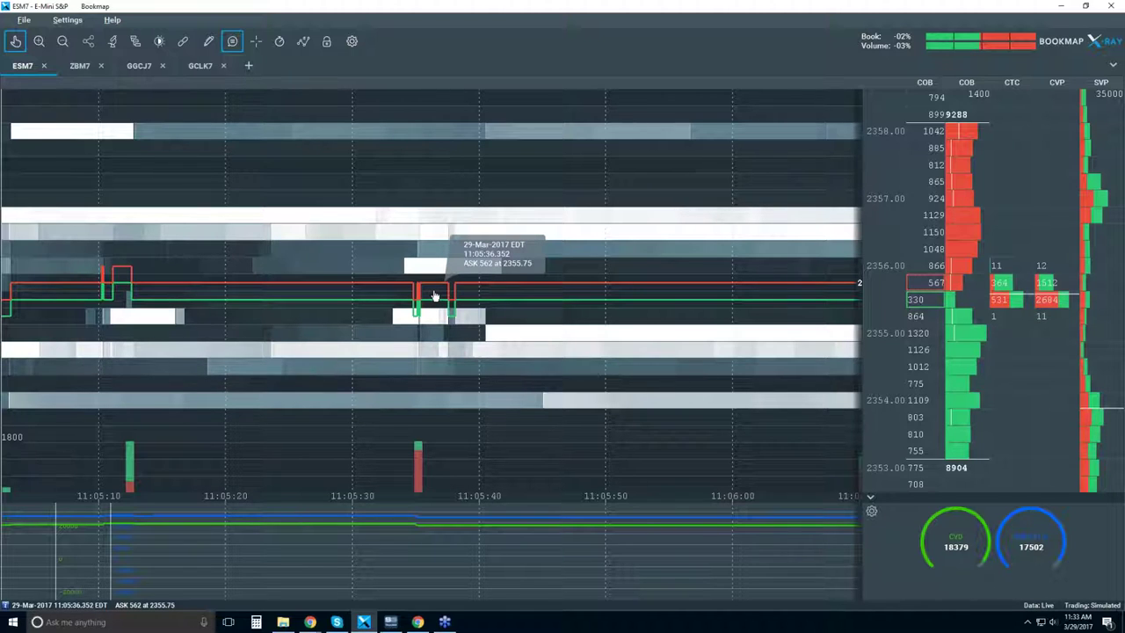
scroll(434, 297, down, 2)
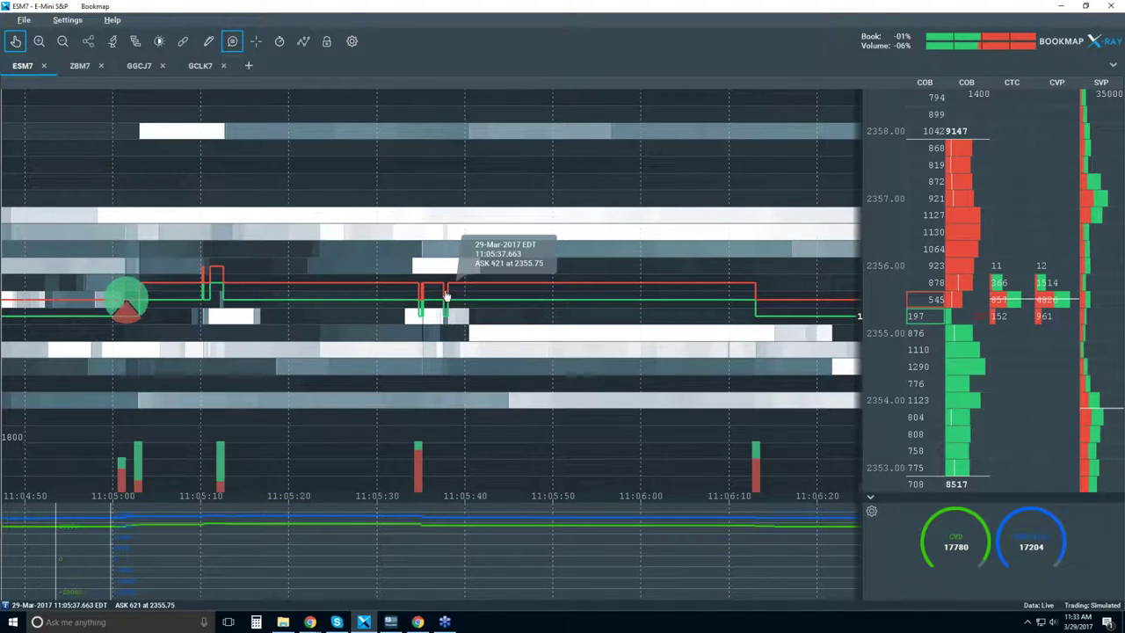
scroll(446, 296, down, 2)
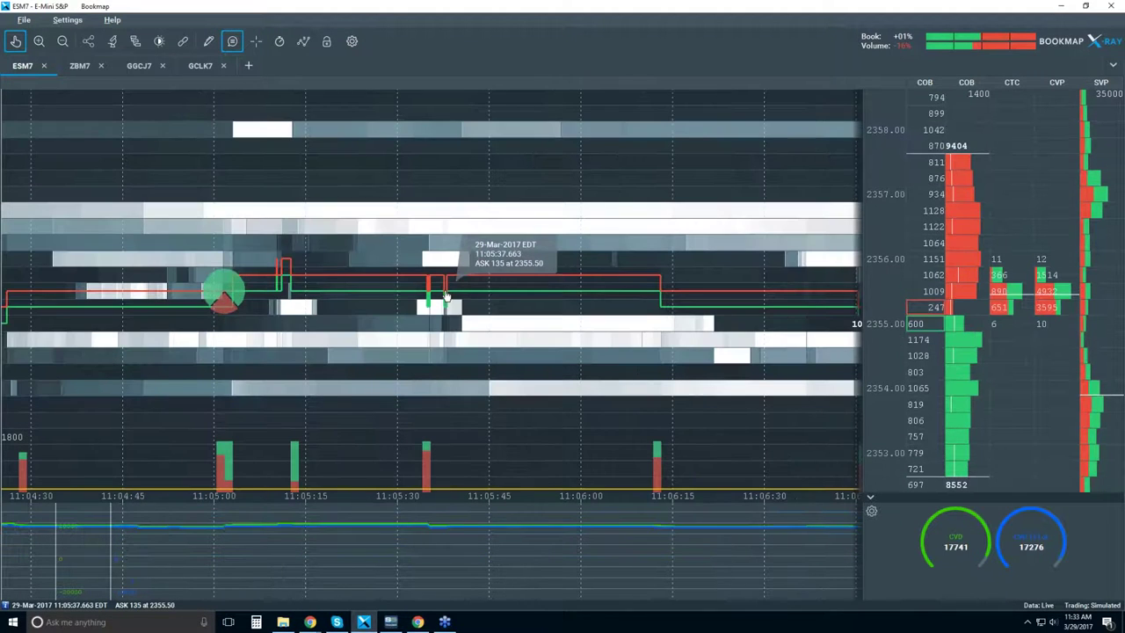
scroll(447, 296, down, 2)
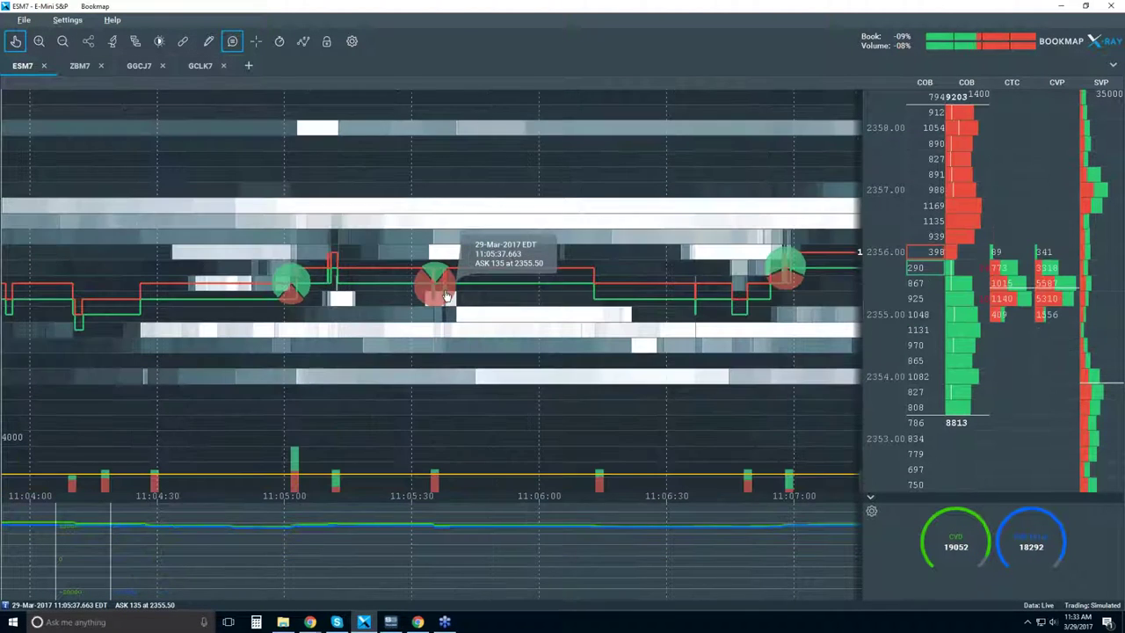
scroll(446, 297, down, 2)
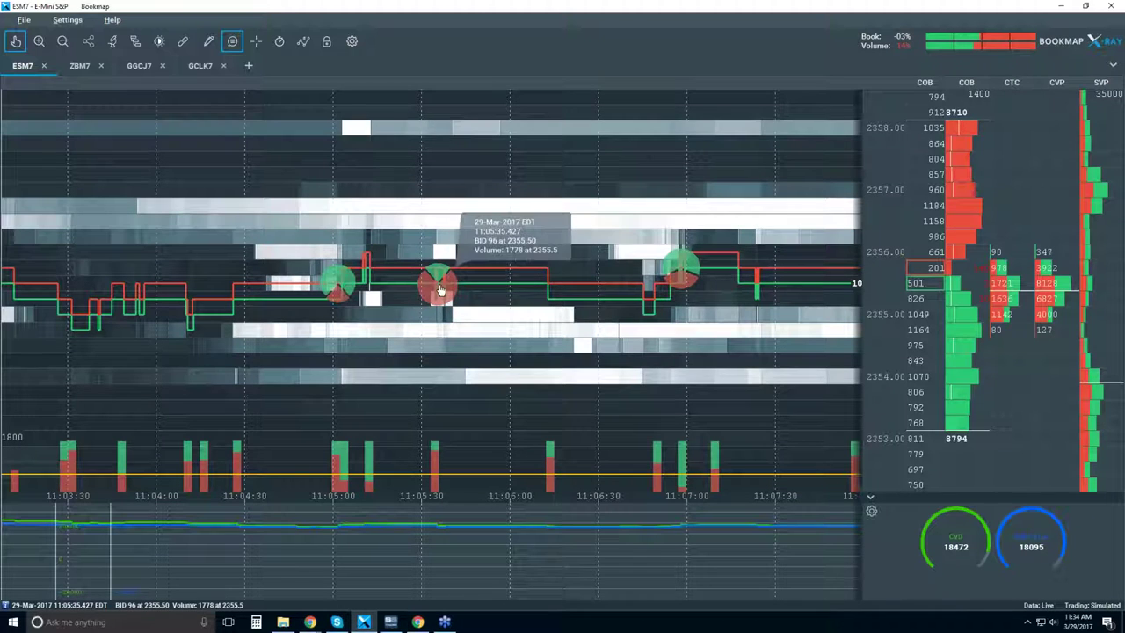
scroll(466, 289, down, 2)
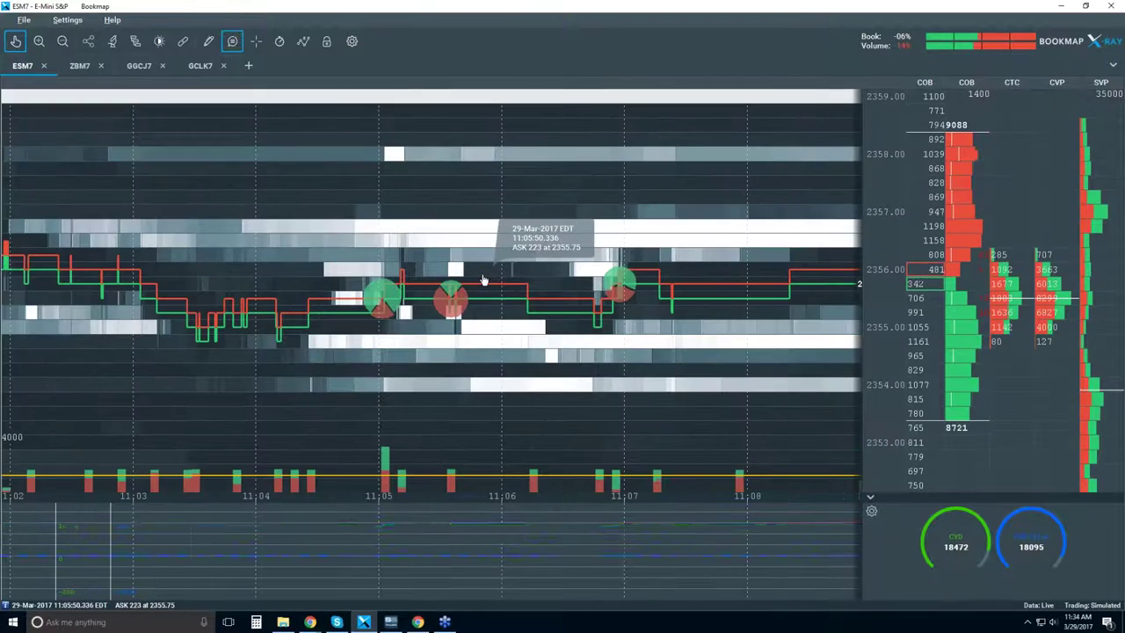
scroll(484, 279, down, 3)
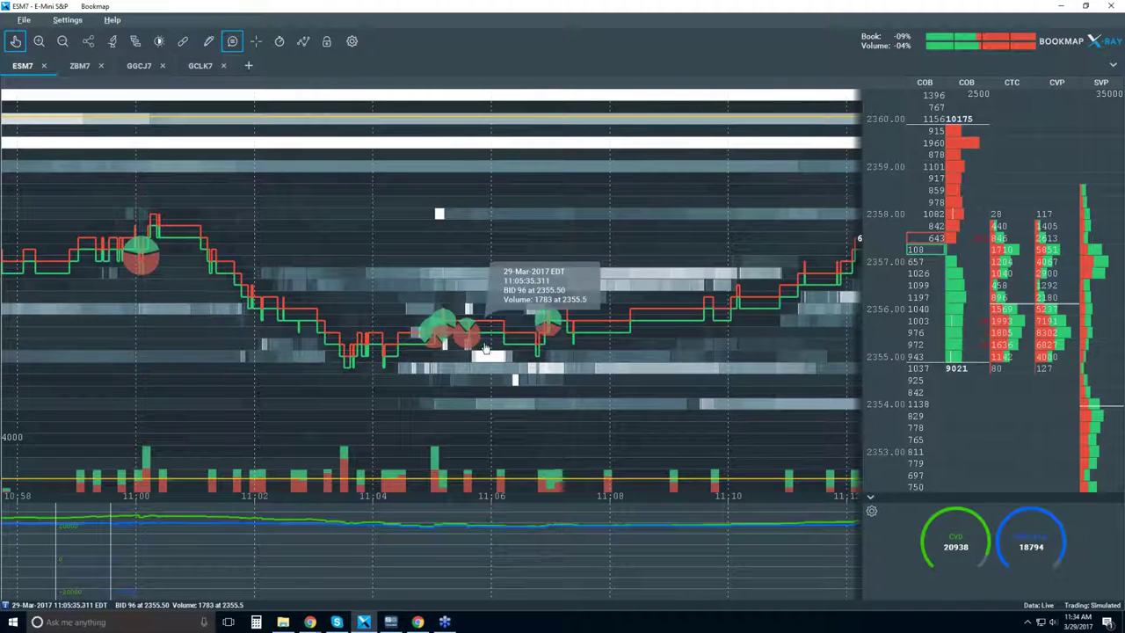